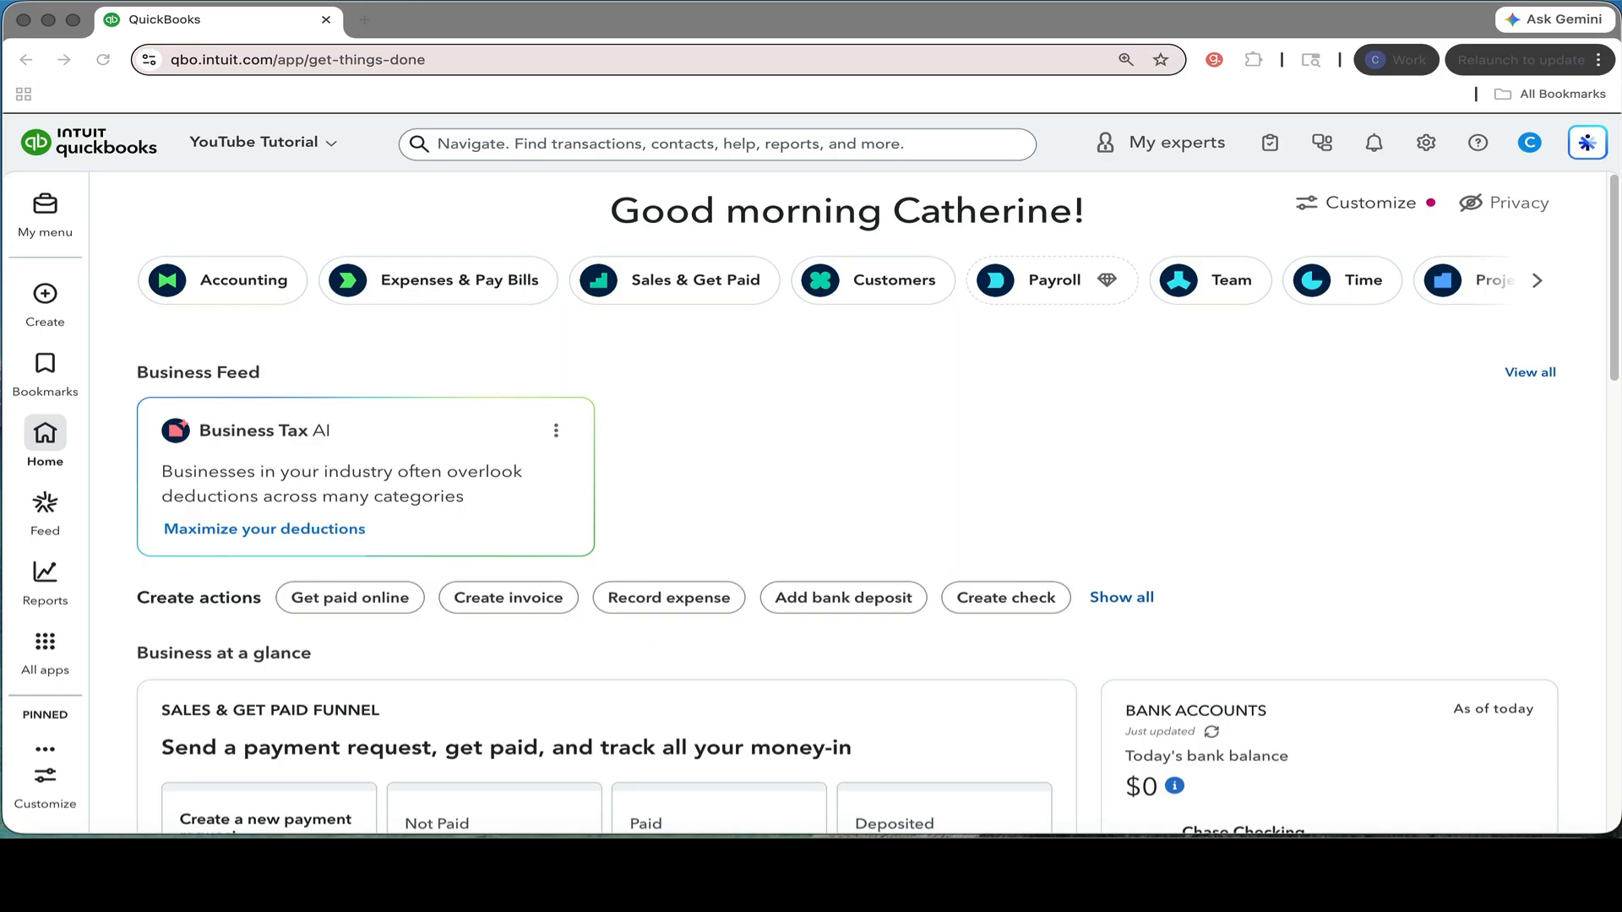
Open the company's chart of accounts.
{"action": "left_click", "coordinate": [1429, 151]}
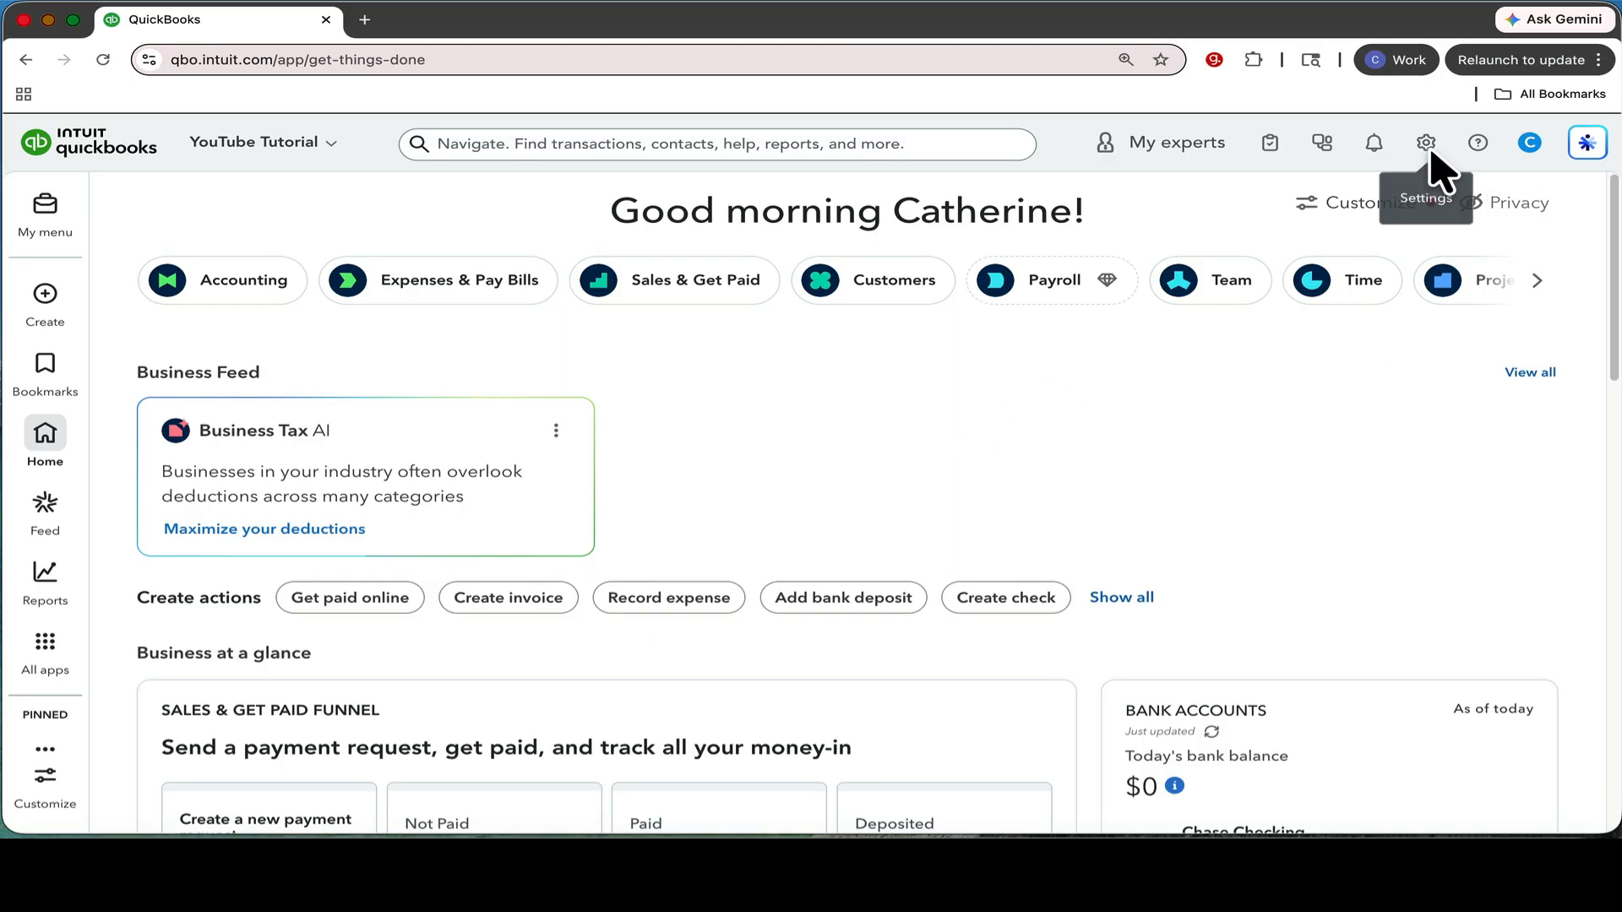
{"action": "left_click", "coordinate": [1428, 146]}
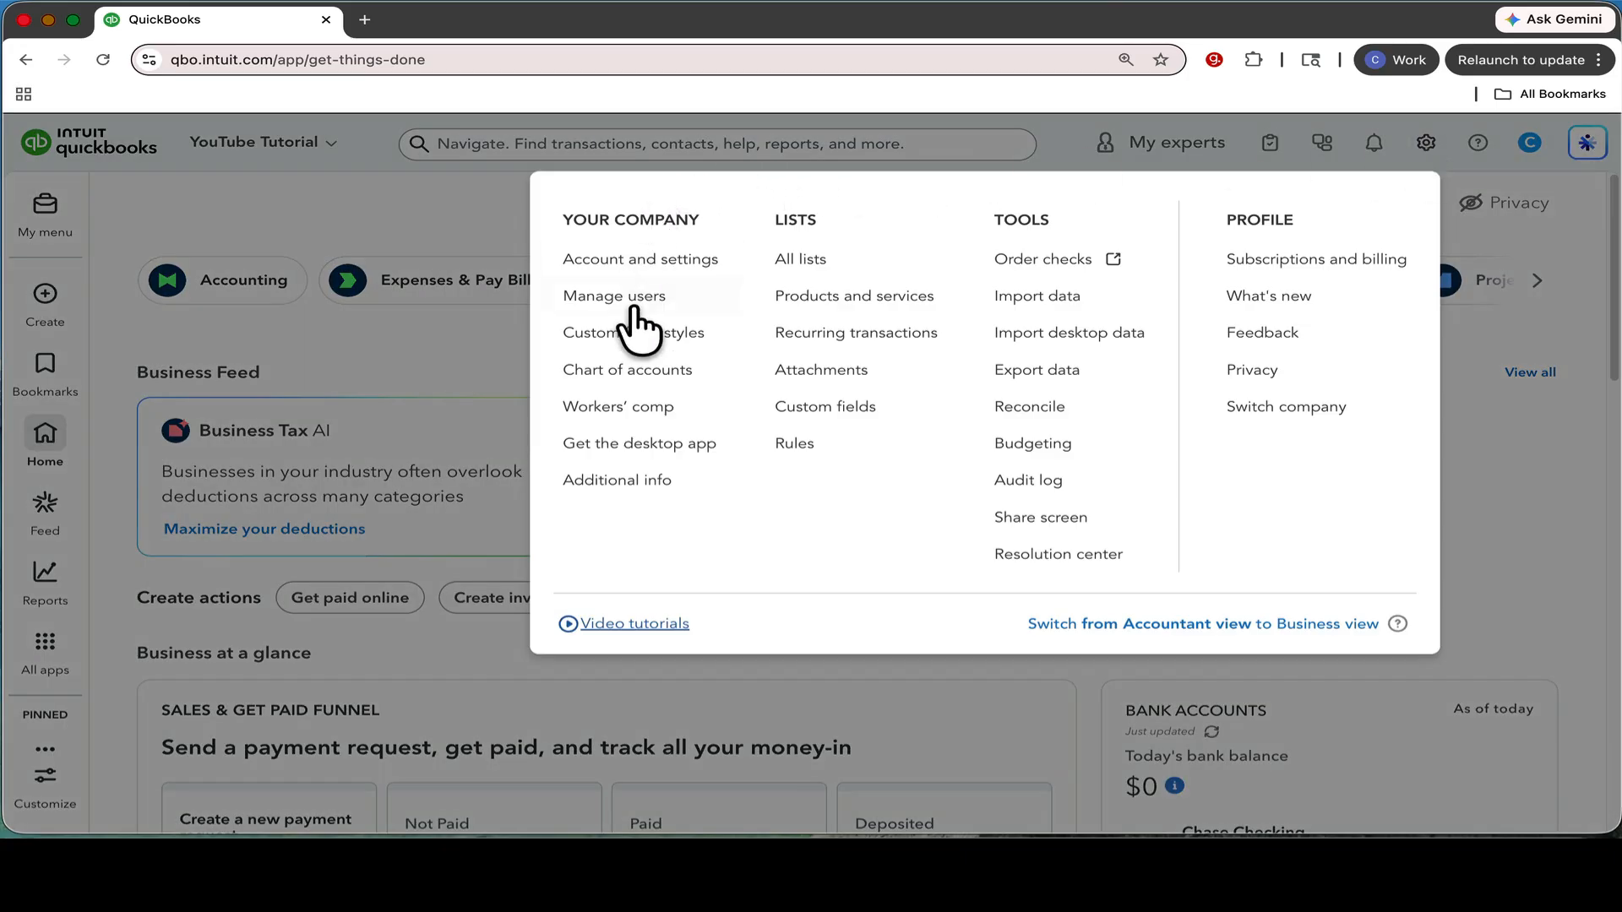
{"action": "left_click", "coordinate": [628, 372]}
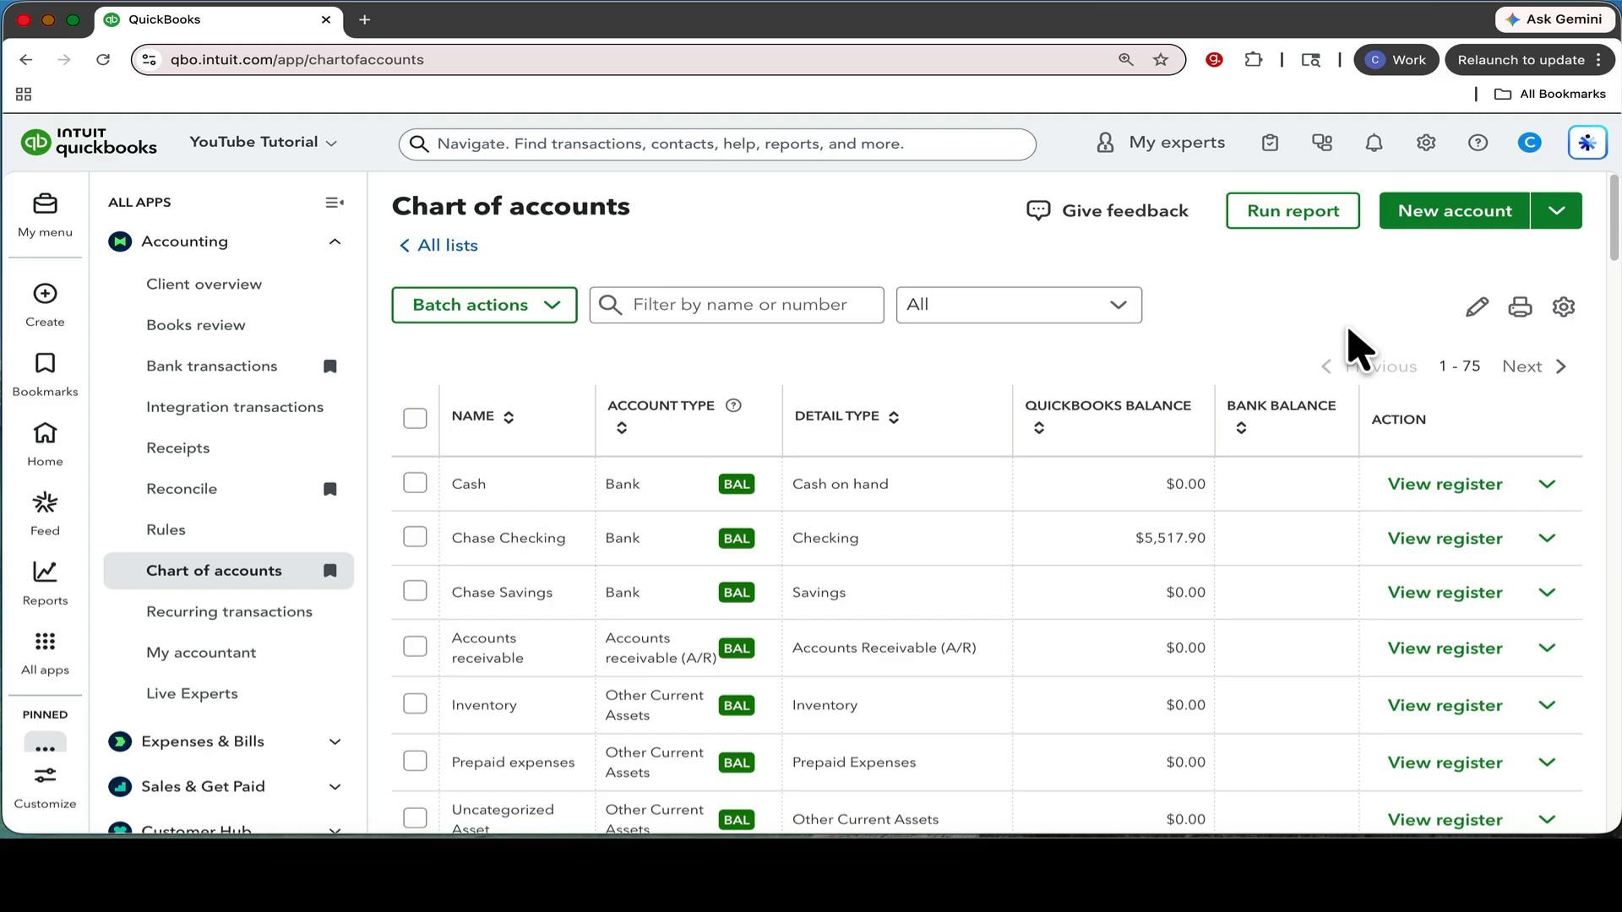
Start a new account in the chart of accounts and name it "Depreciation expense".
{"action": "left_click", "coordinate": [1428, 219]}
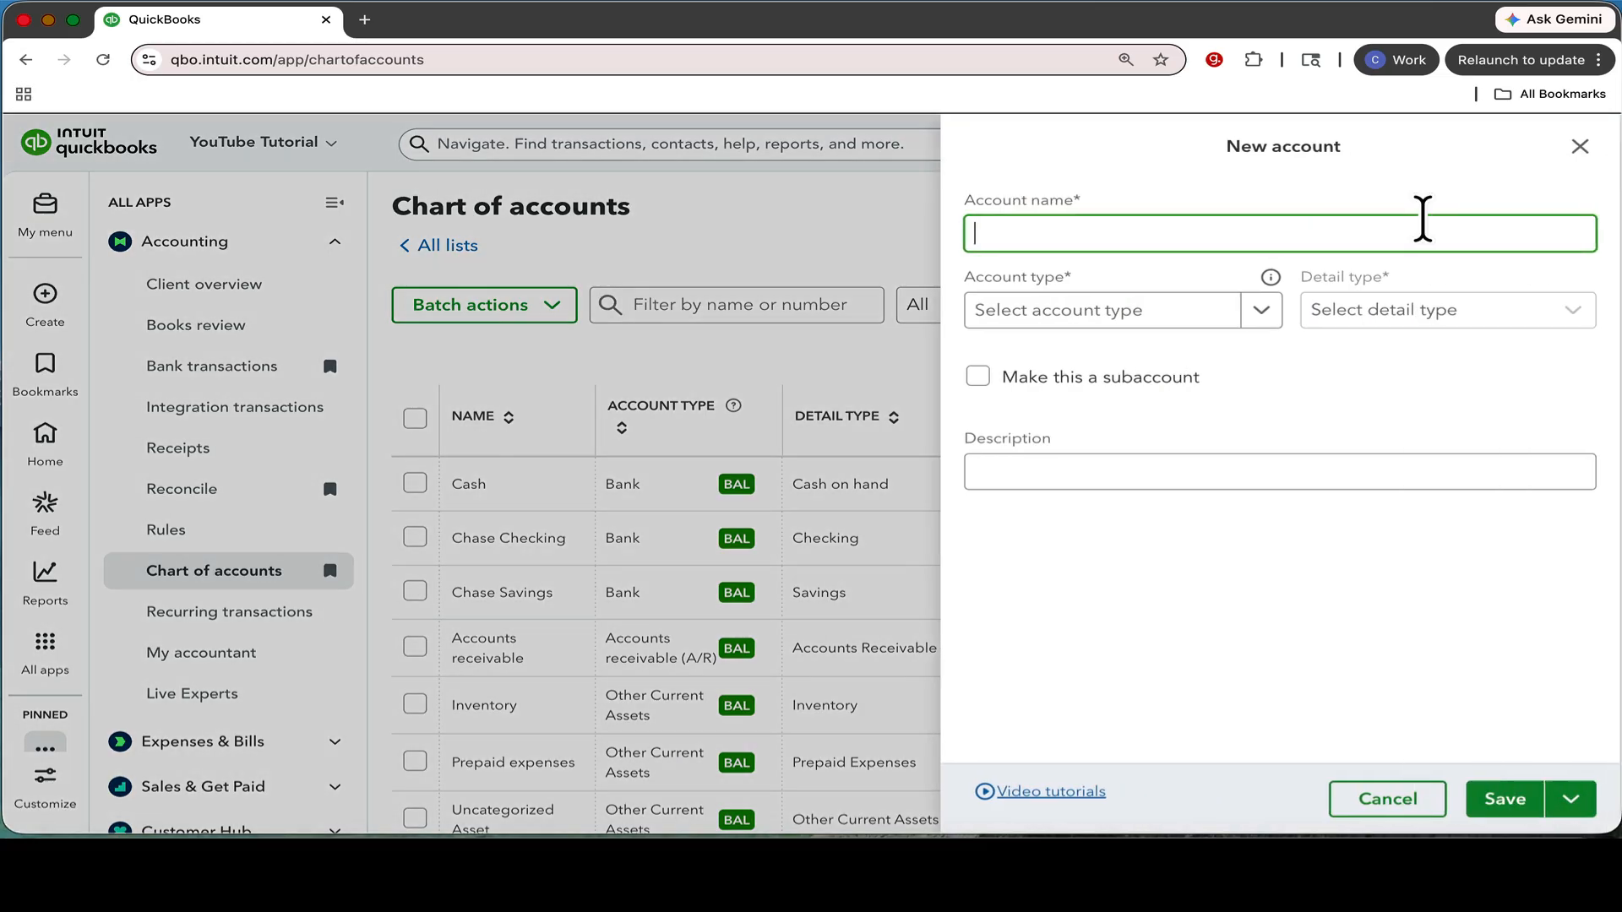
{"action": "type", "text": "Depreciaa"}
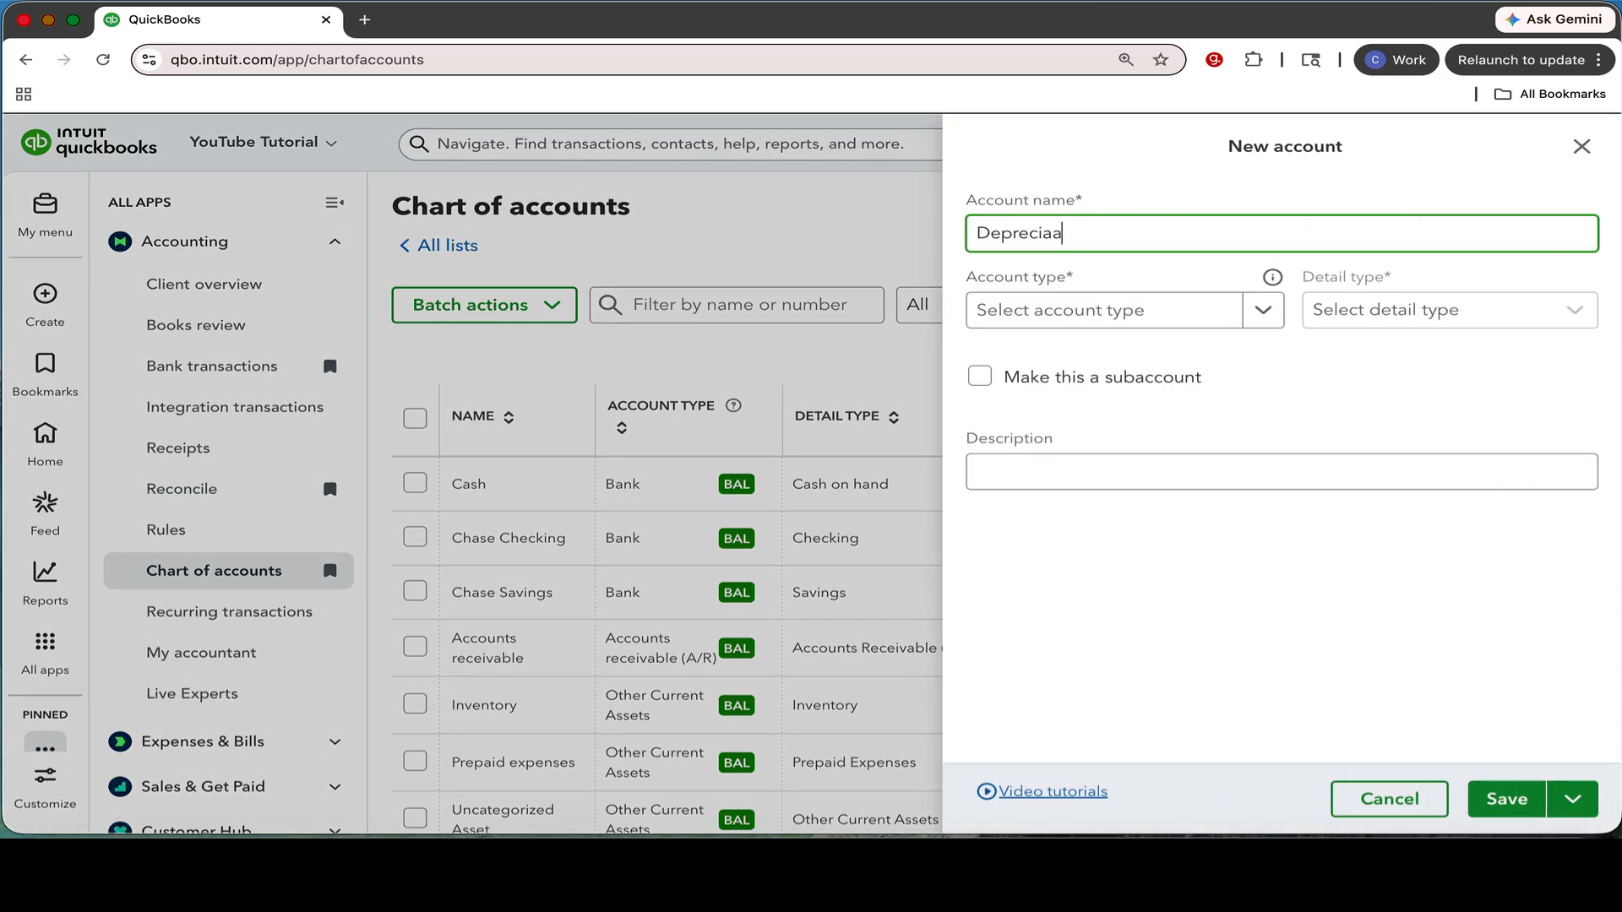
{"action": "key", "text": "BackSpace"}
{"action": "type", "text": "tion expense"}
Set the new account's type to Other Expense and its detail type to Depreciation, and save it.
{"action": "left_click", "coordinate": [1254, 310]}
{"action": "scroll", "coordinate": [1159, 541], "scroll_direction": "down", "scroll_amount": 5}
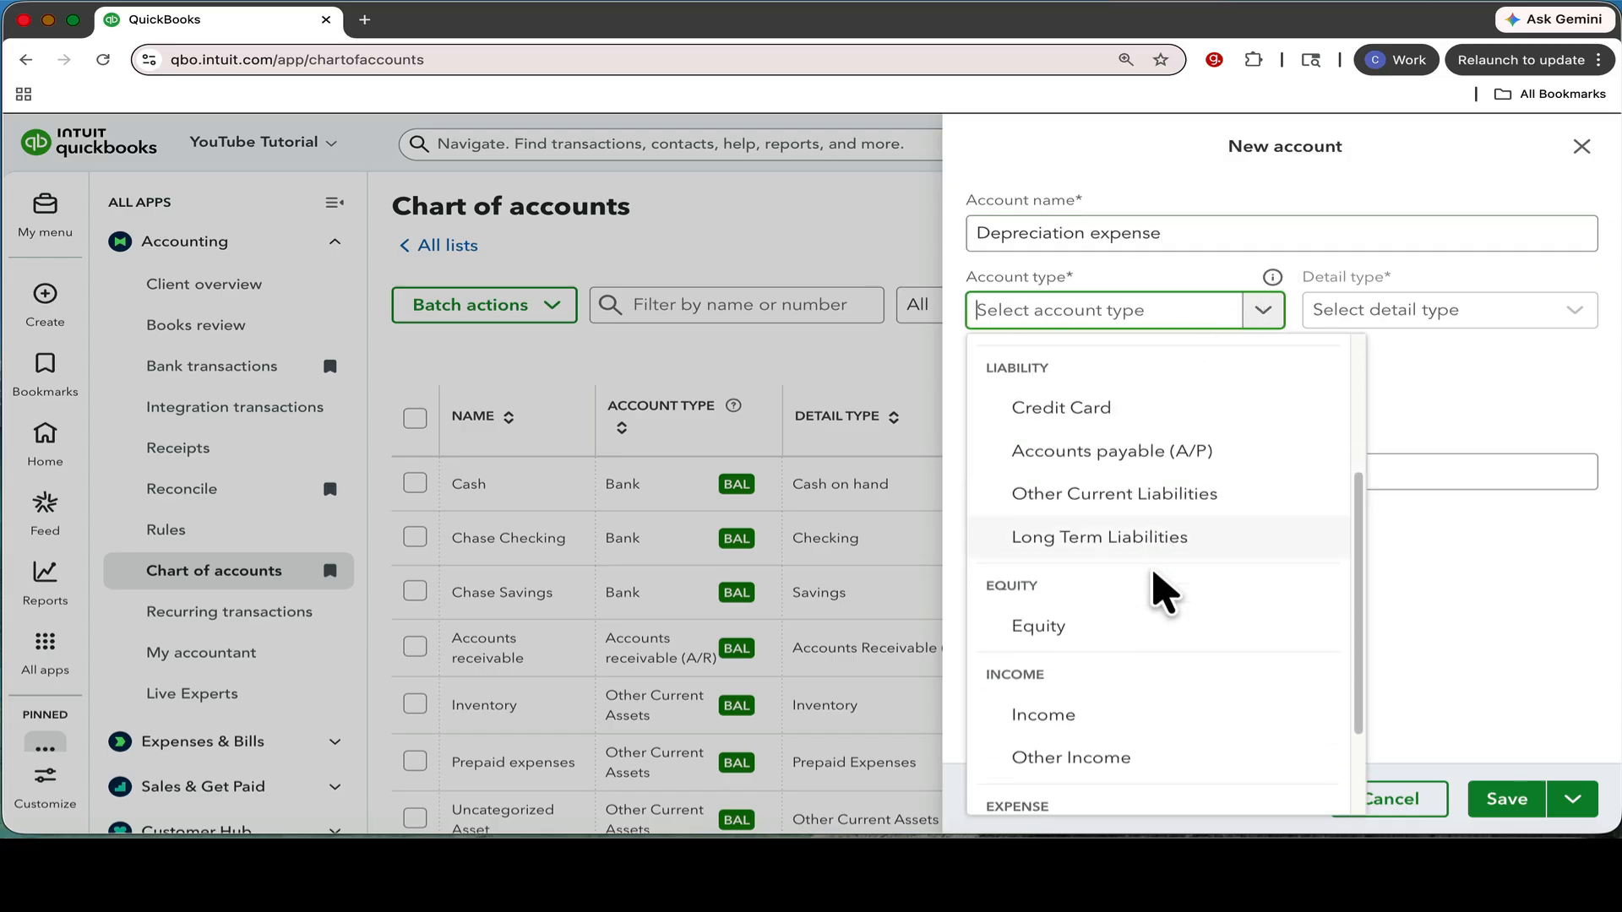
{"action": "left_click", "coordinate": [1087, 790]}
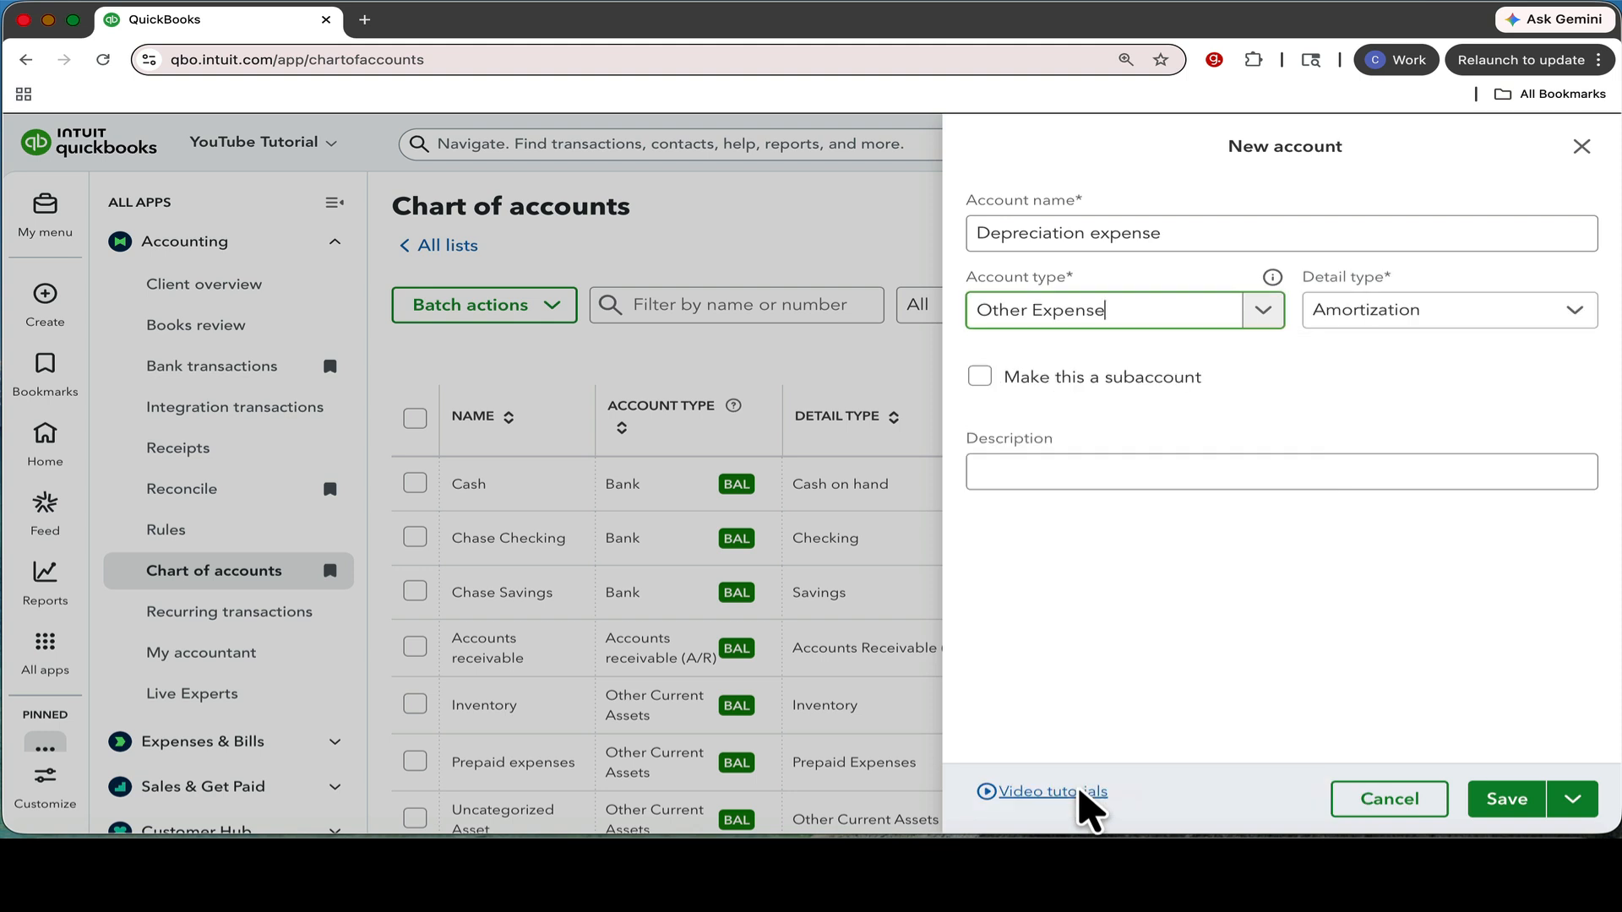
{"action": "left_click", "coordinate": [1559, 315]}
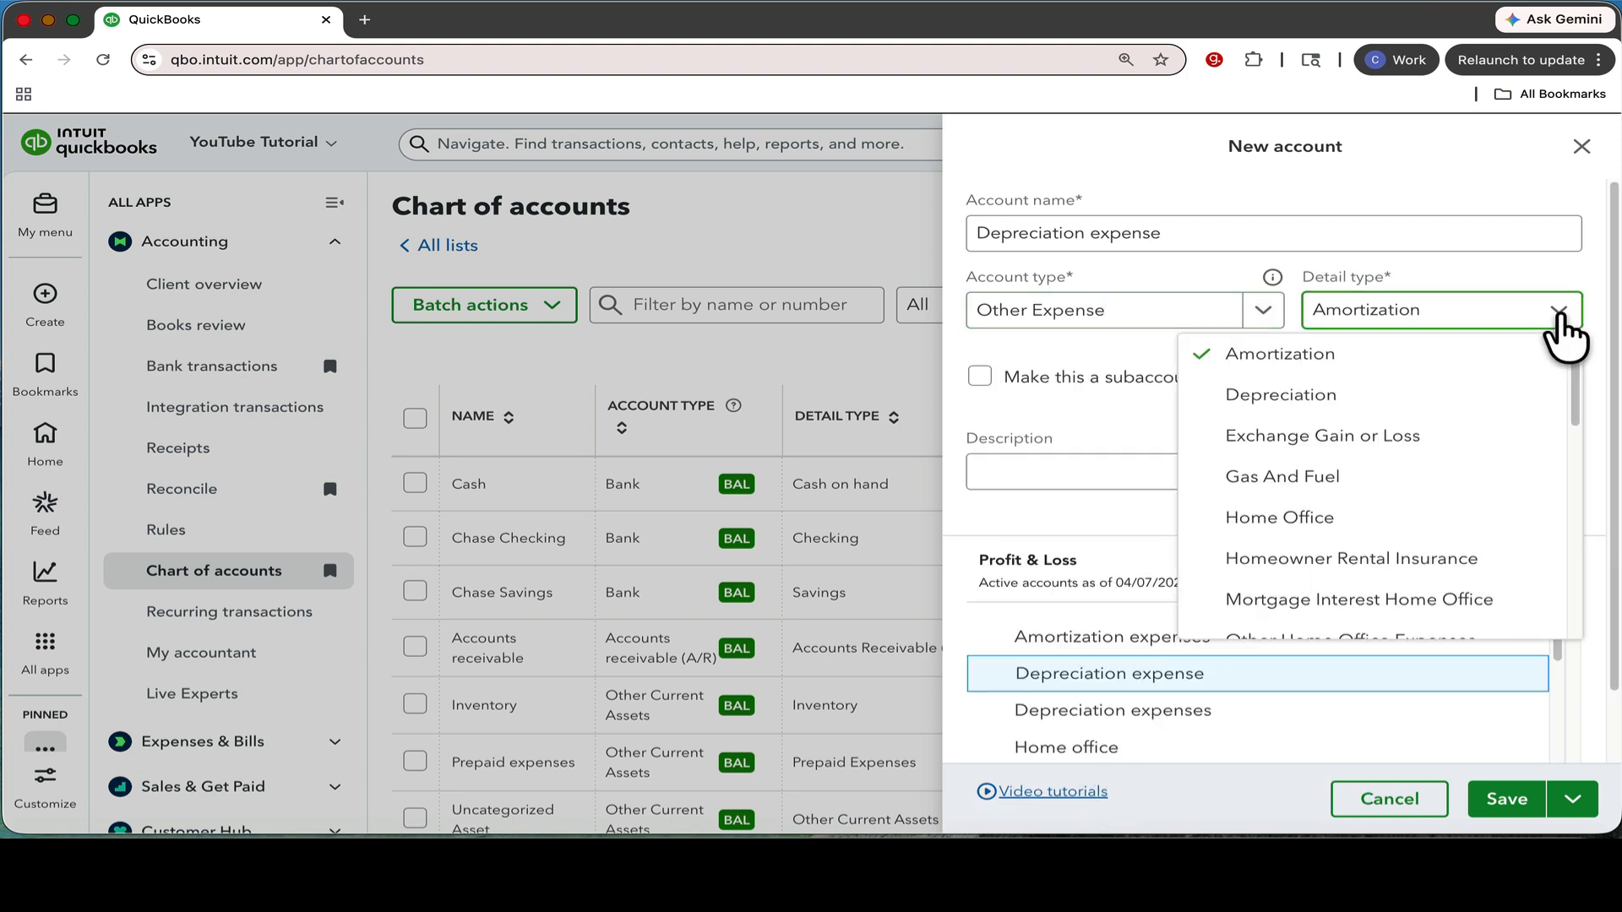
{"action": "left_click", "coordinate": [1337, 404]}
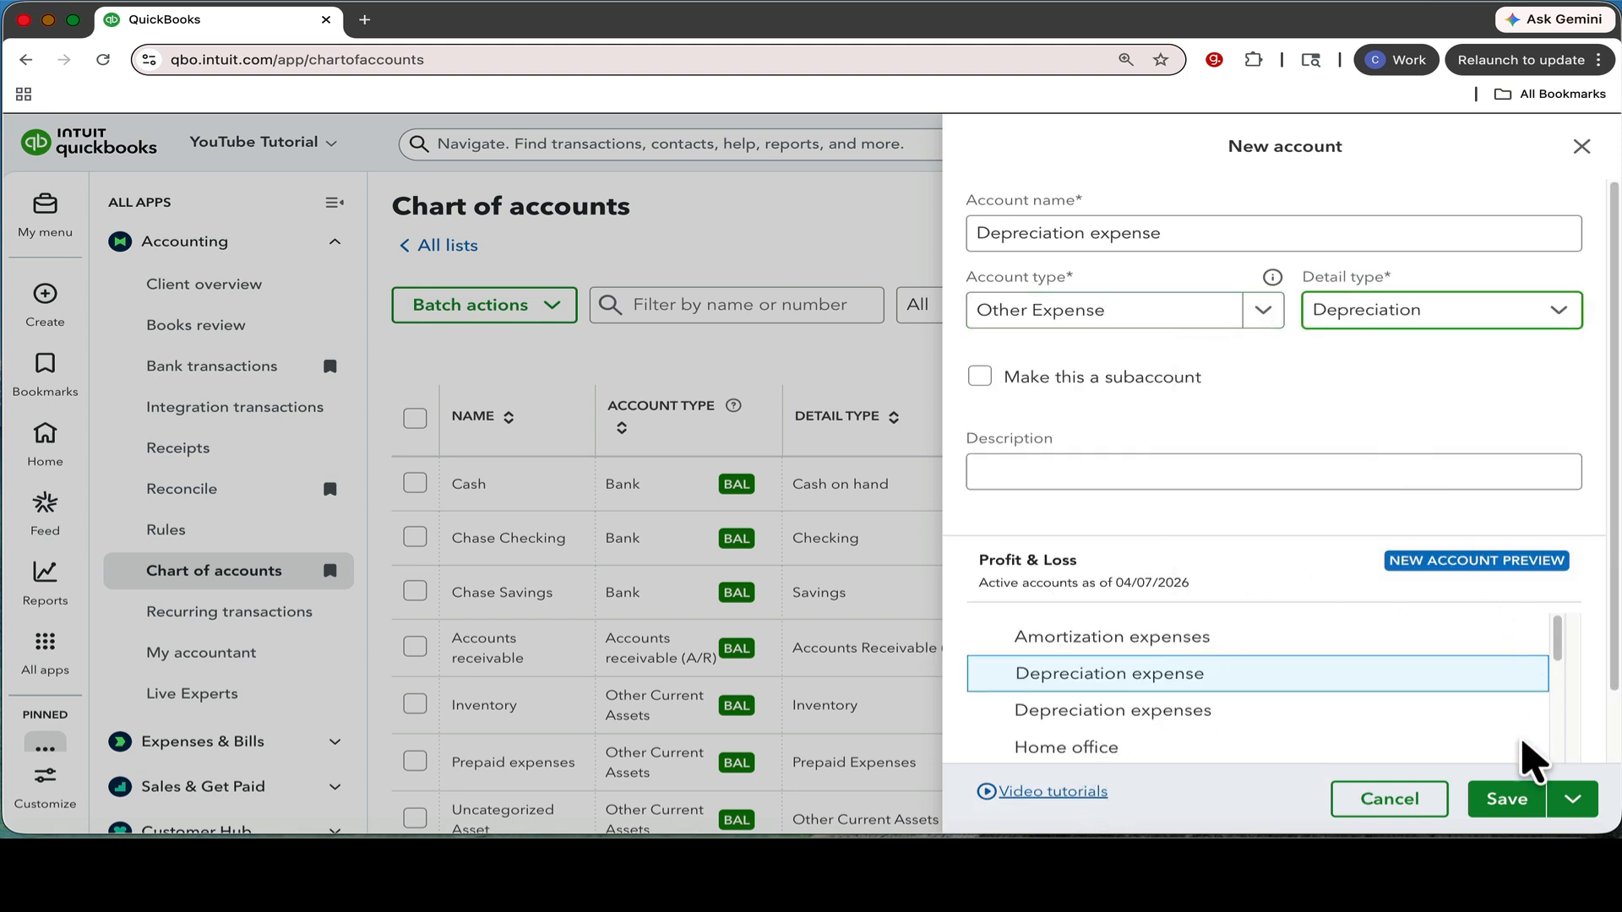
{"action": "left_click", "coordinate": [1524, 805]}
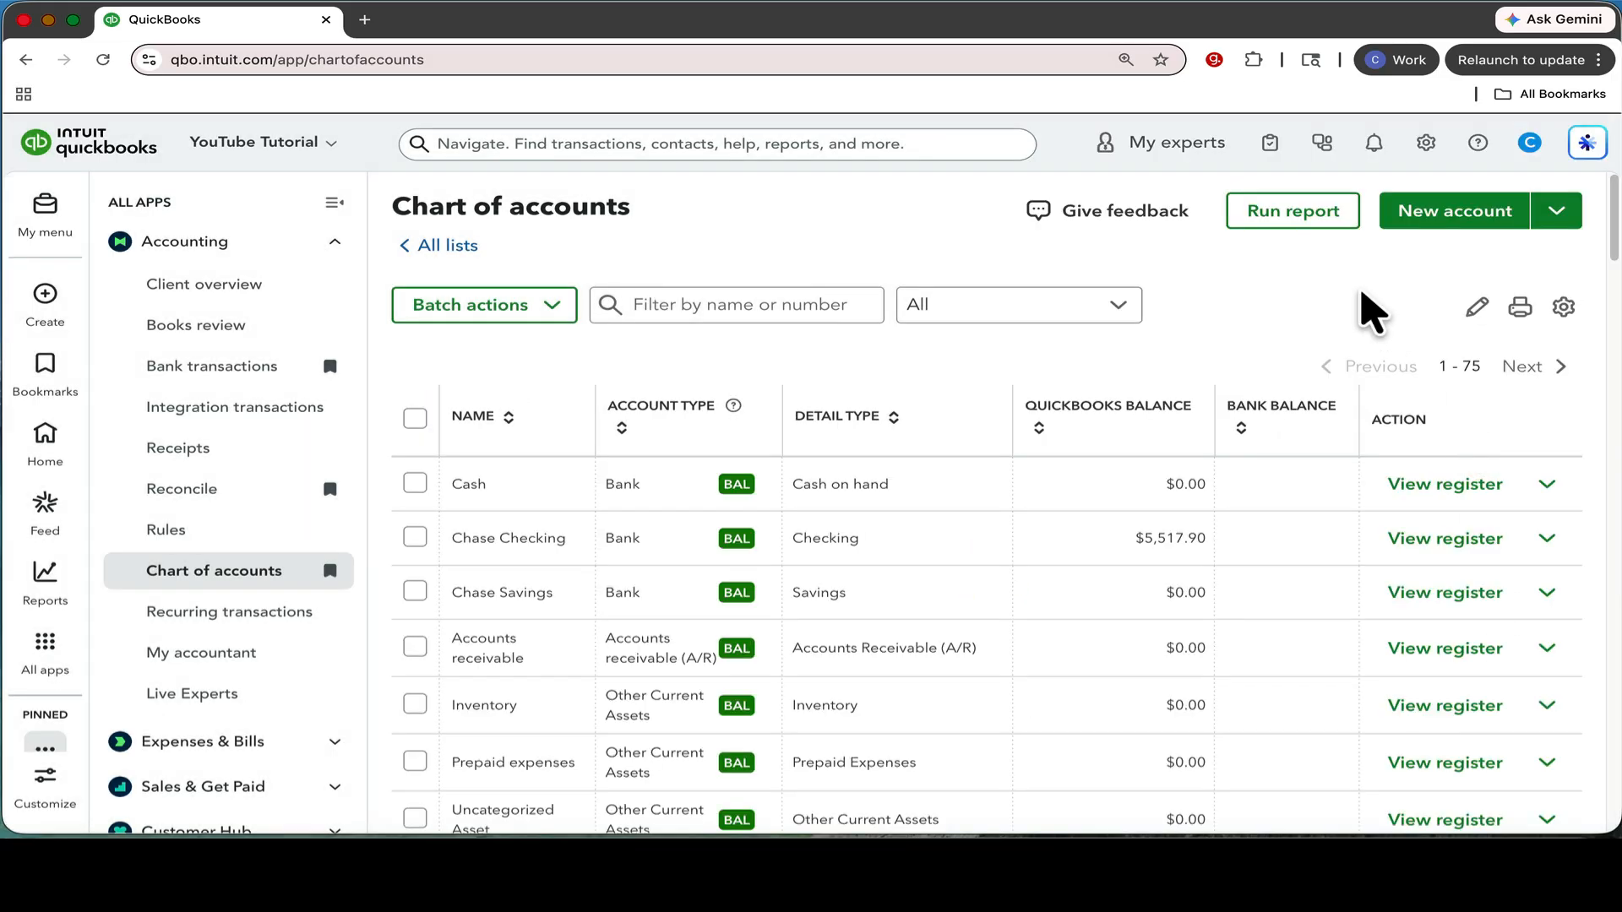
Start another new account in the chart of accounts and name it "Accumulated depreciation".
{"action": "left_click", "coordinate": [1448, 221]}
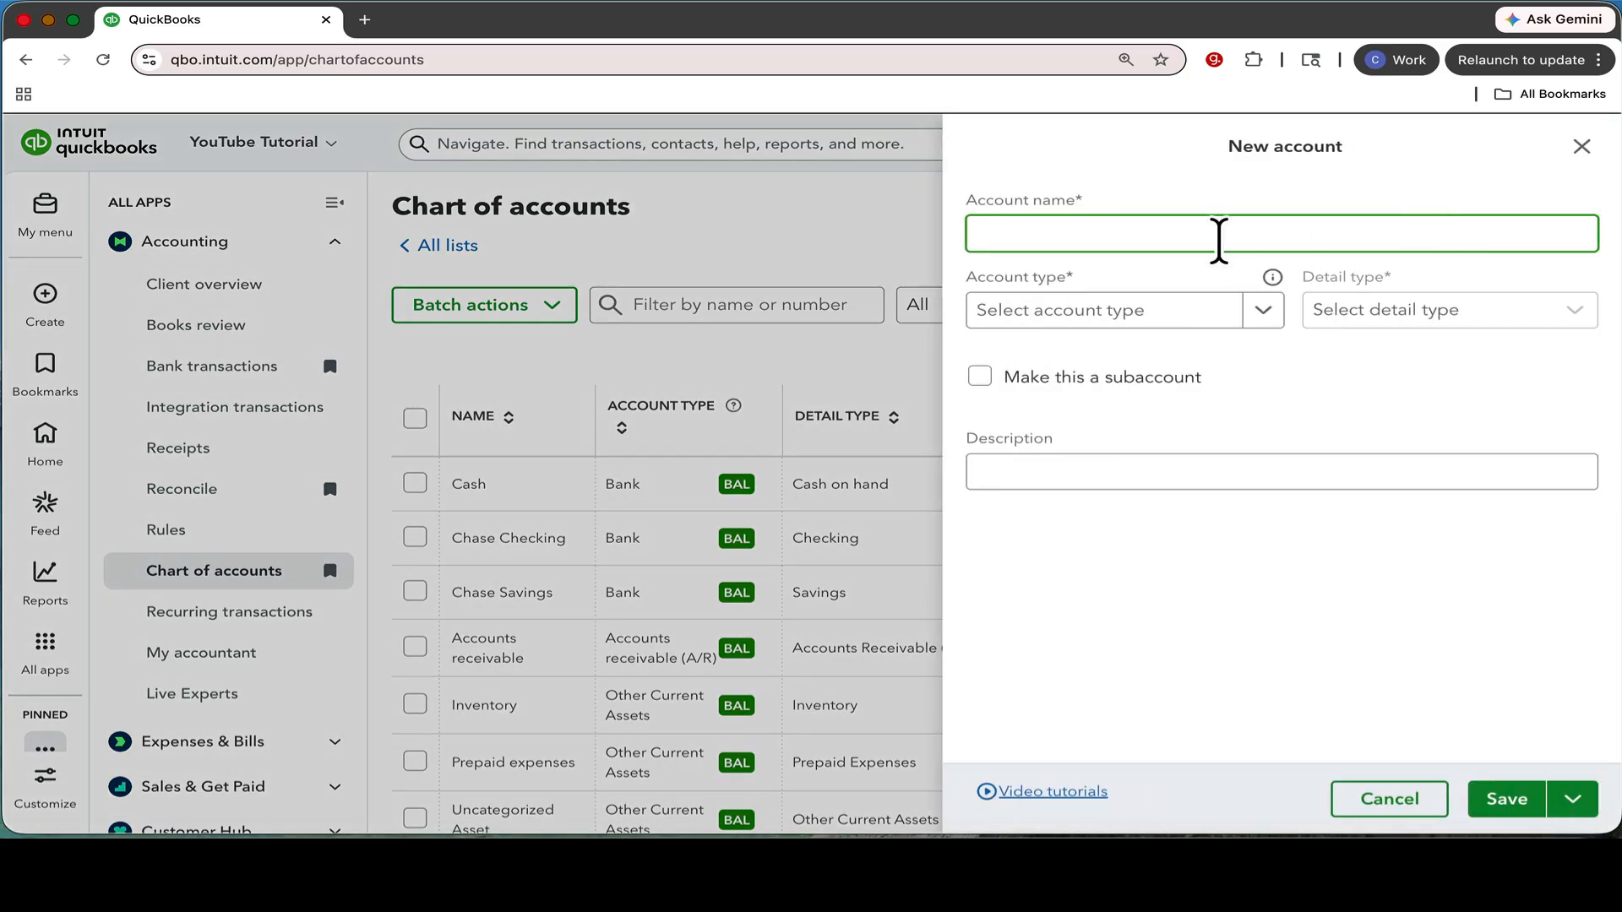
{"action": "type", "text": "Accumulated d"}
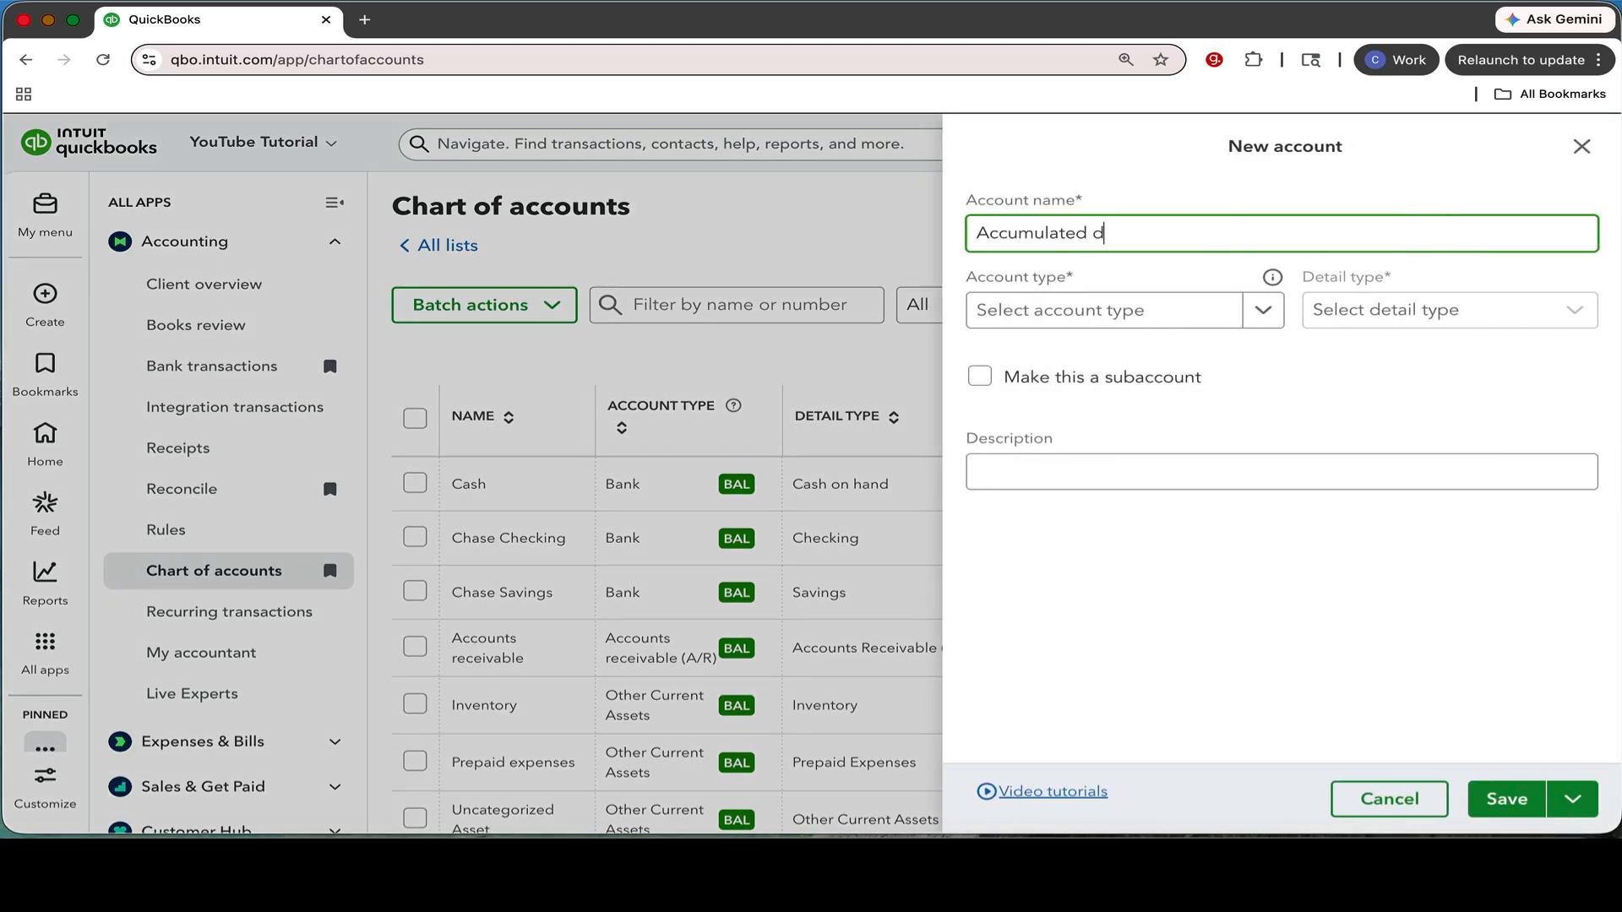
{"action": "type", "text": "epreciation"}
Classify the new account as Fixed Assets with detail type Accumulated Depreciation, and save it.
{"action": "left_click", "coordinate": [1267, 311]}
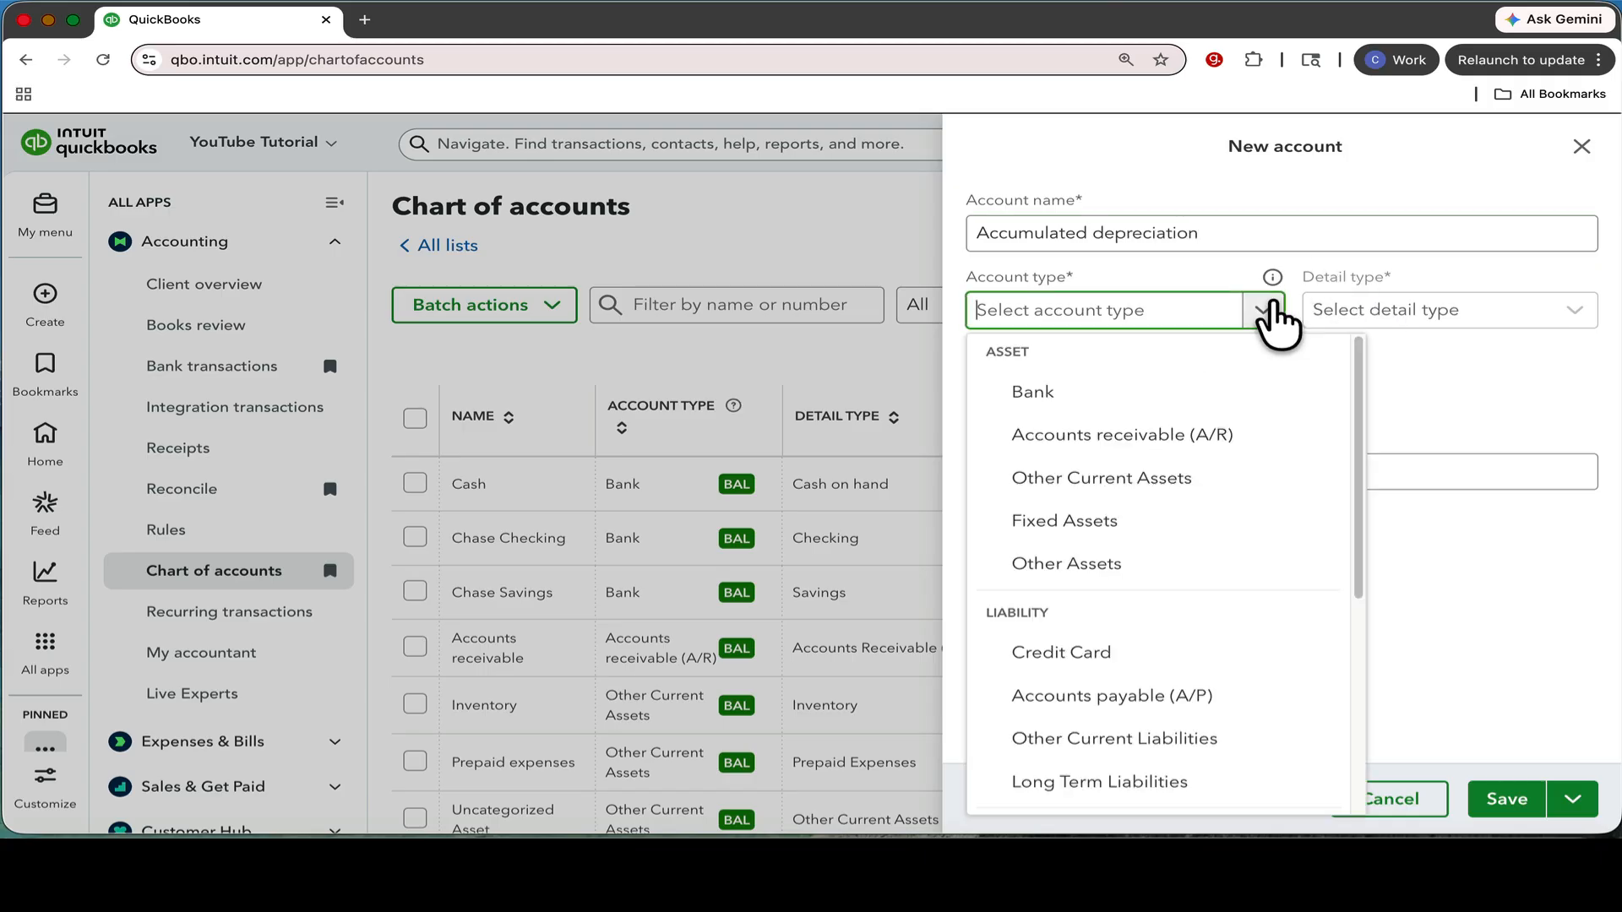
{"action": "left_click", "coordinate": [1128, 524]}
{"action": "left_click", "coordinate": [1430, 329]}
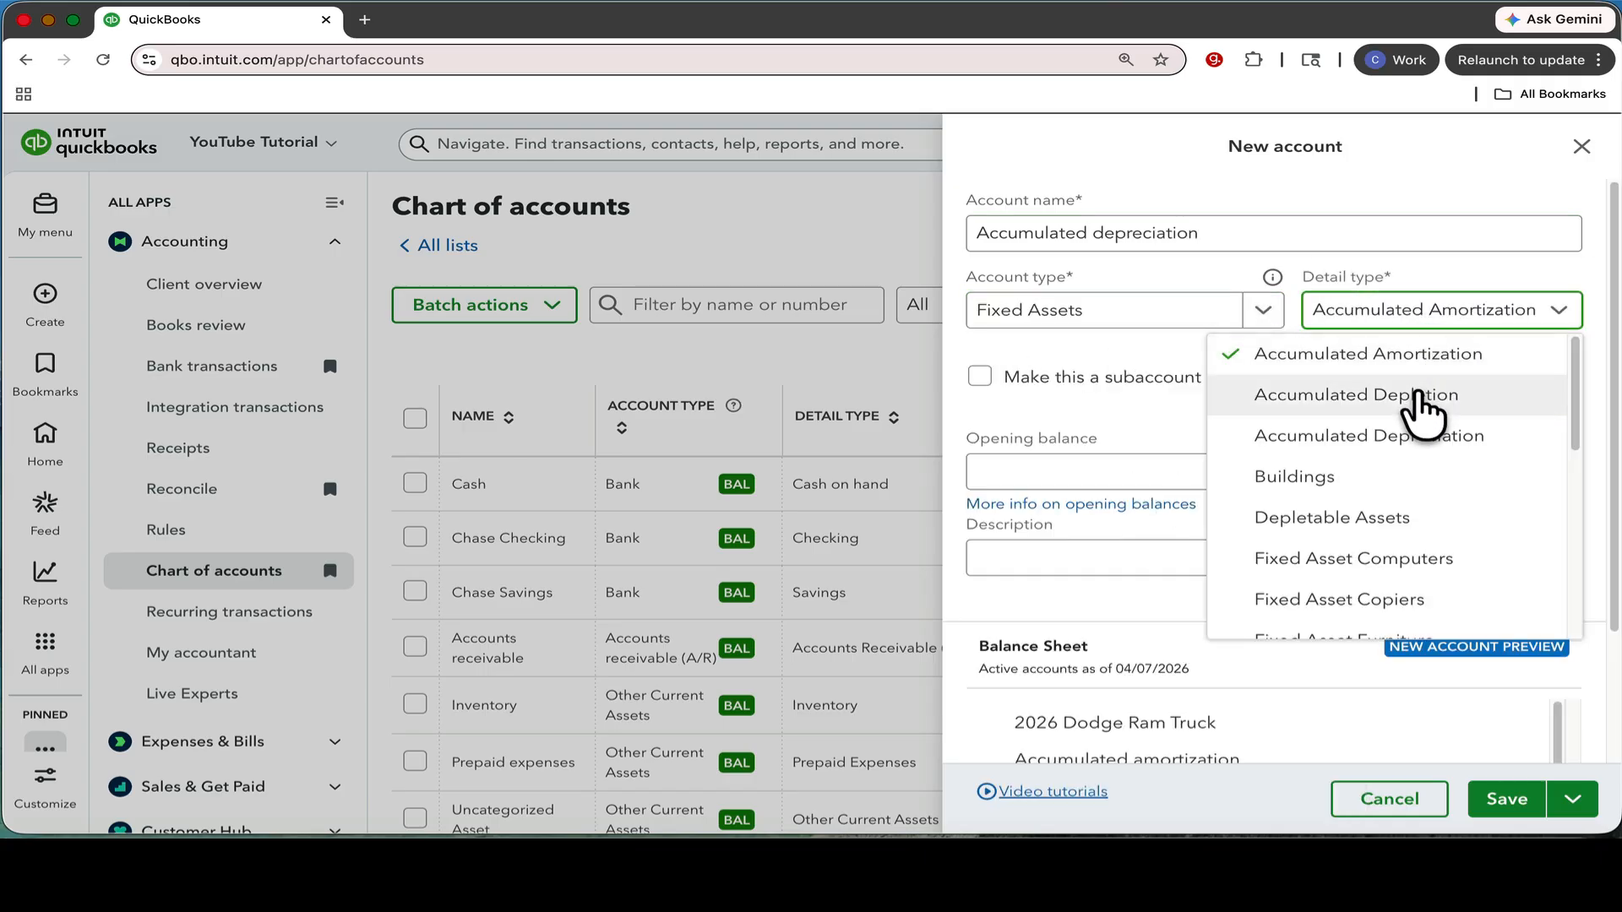
{"action": "left_click", "coordinate": [1439, 437]}
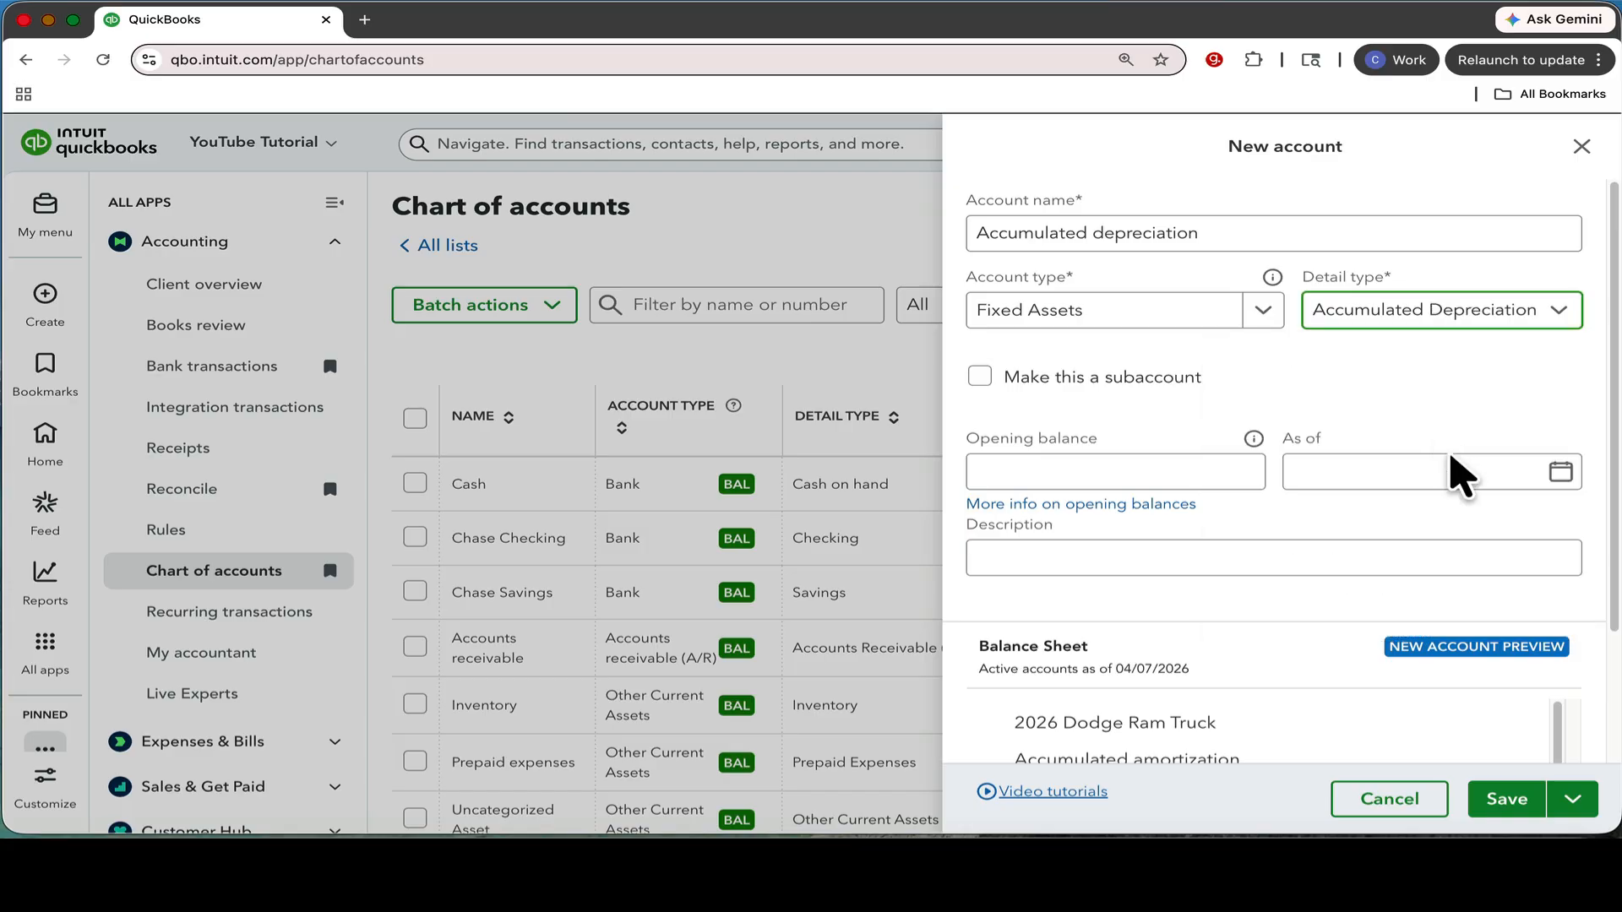
{"action": "left_click", "coordinate": [1508, 799]}
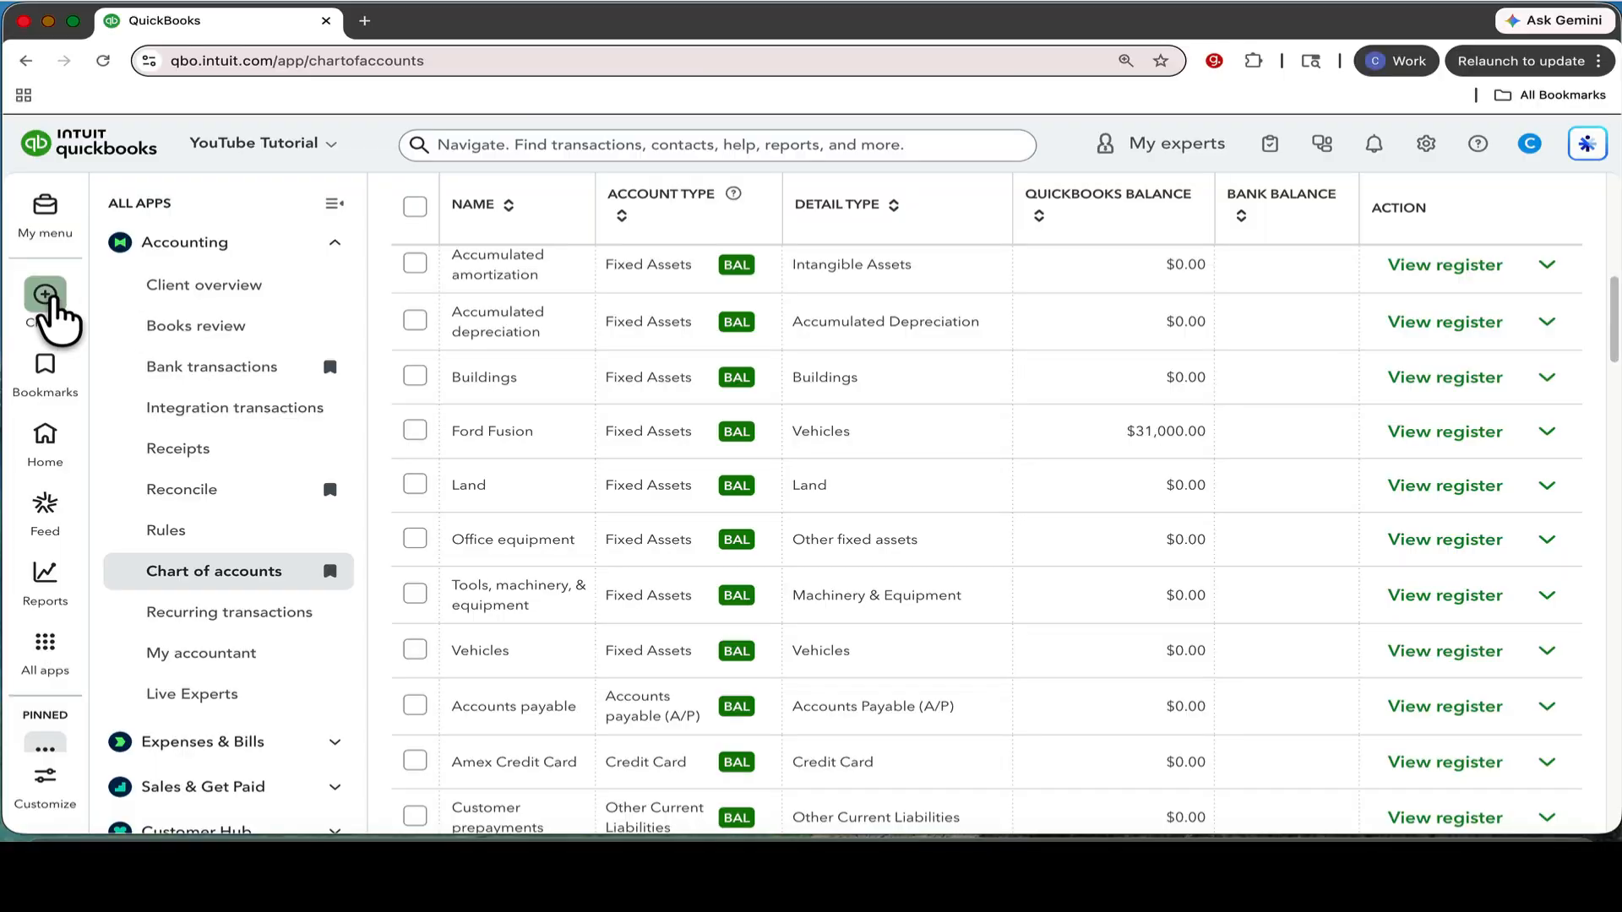
Create a new journal entry and set its journal date to 12/31/2025.
{"action": "left_click", "coordinate": [45, 295]}
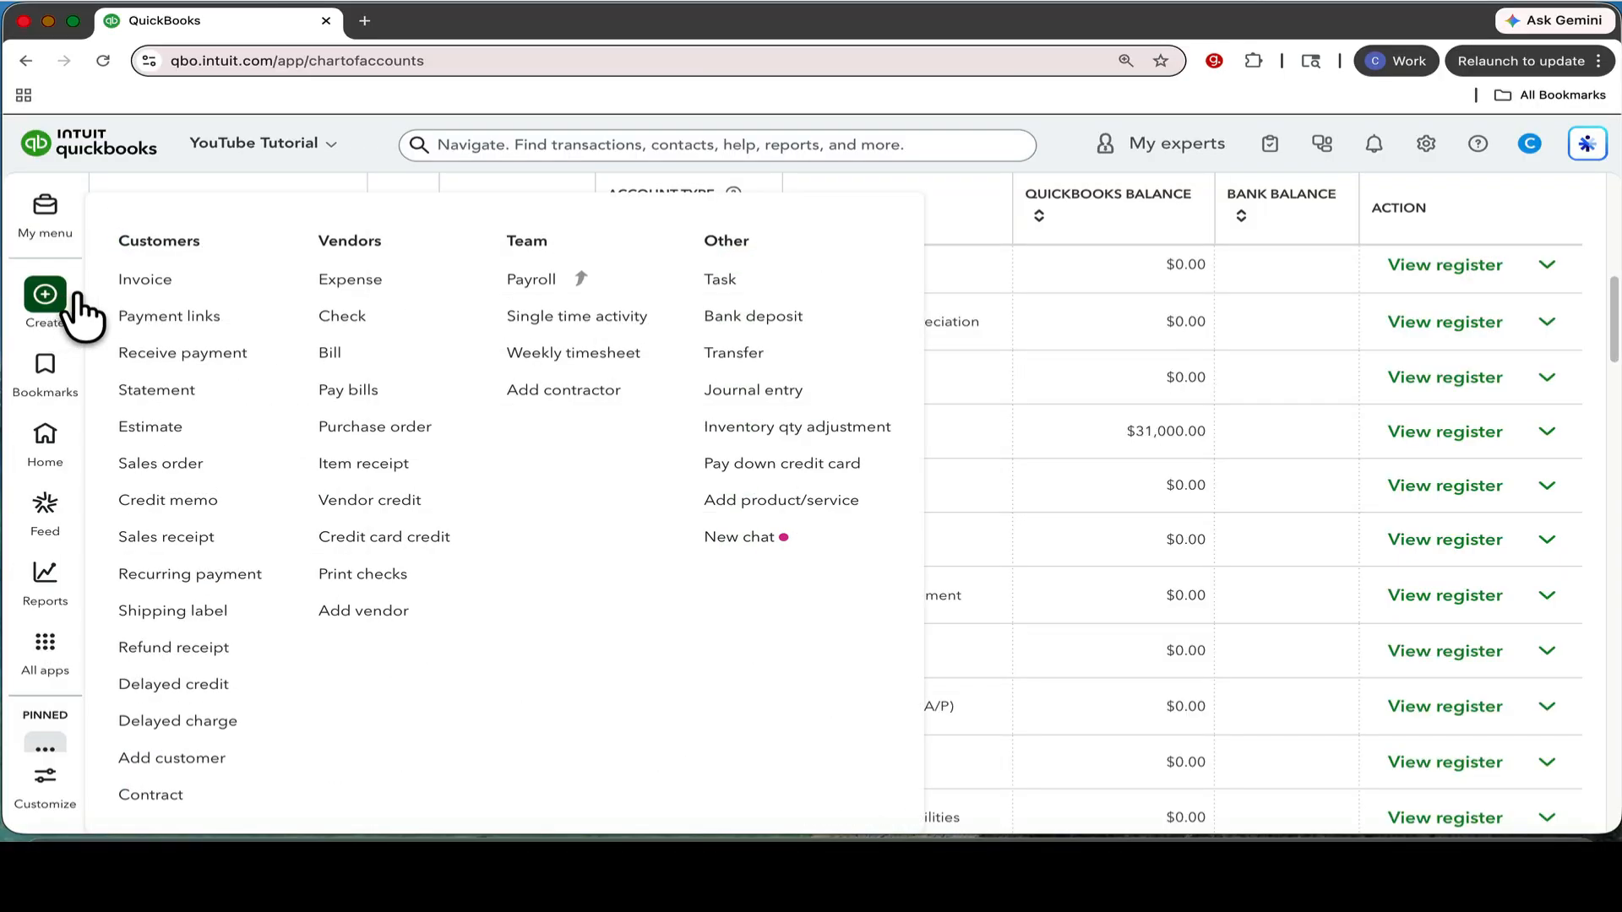
{"action": "left_click", "coordinate": [748, 397]}
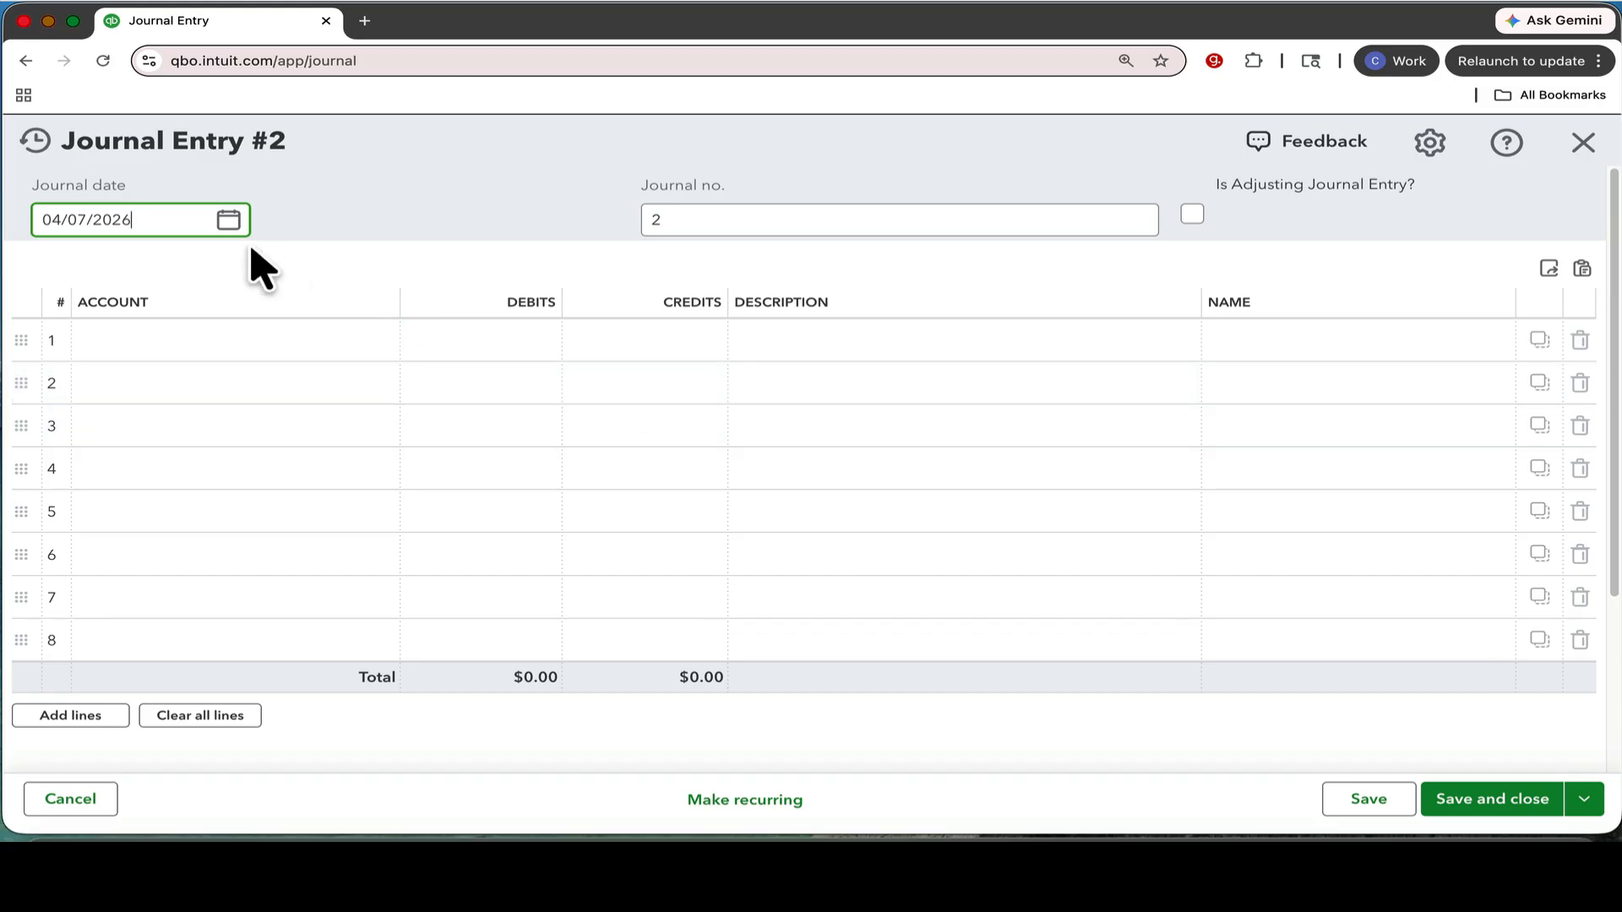
{"action": "left_click", "coordinate": [228, 220]}
{"action": "left_click", "coordinate": [118, 279]}
{"action": "scroll", "coordinate": [139, 380], "scroll_direction": "down", "scroll_amount": 5}
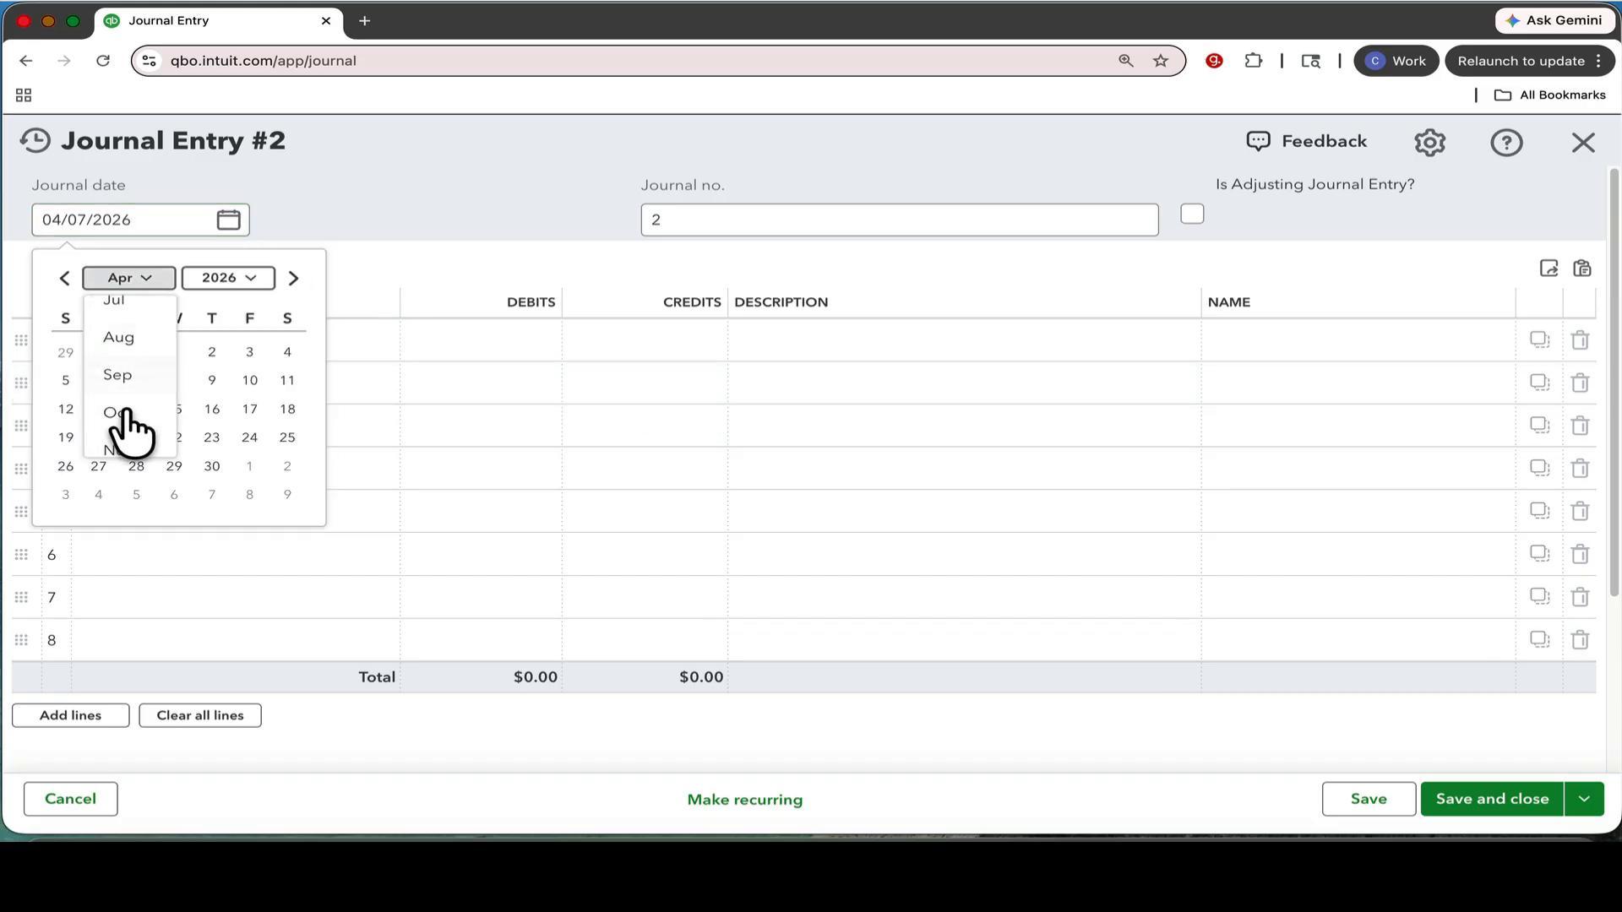
{"action": "left_click", "coordinate": [128, 432]}
{"action": "left_click", "coordinate": [212, 466]}
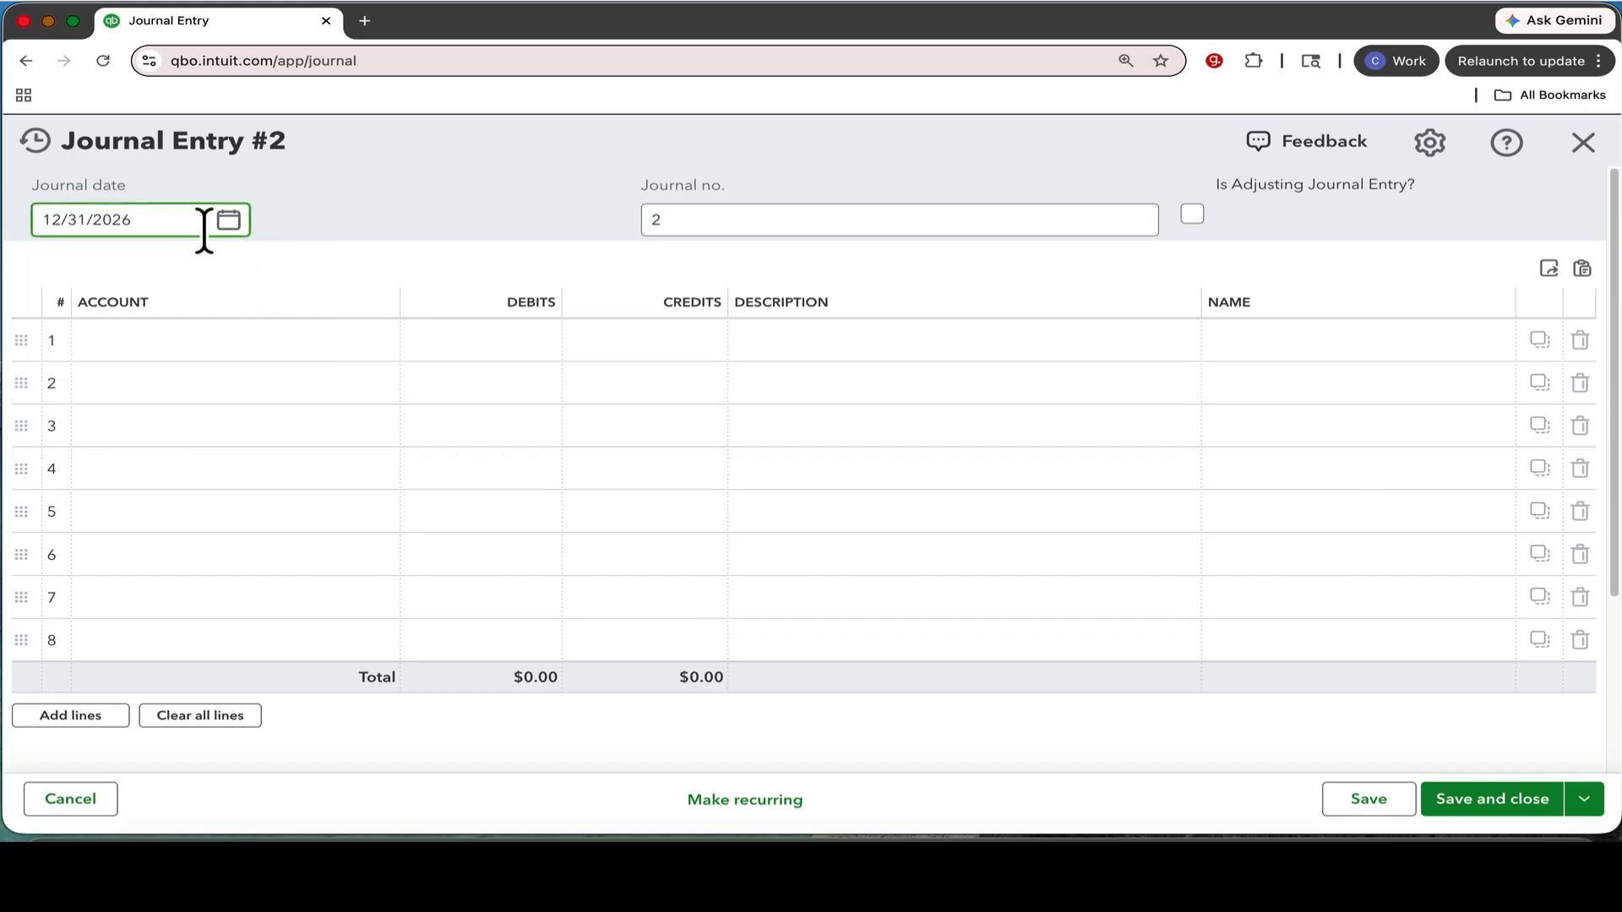
{"action": "key", "text": "BackSpace"}
{"action": "type", "text": "5"}
{"action": "left_click", "coordinate": [336, 213]}
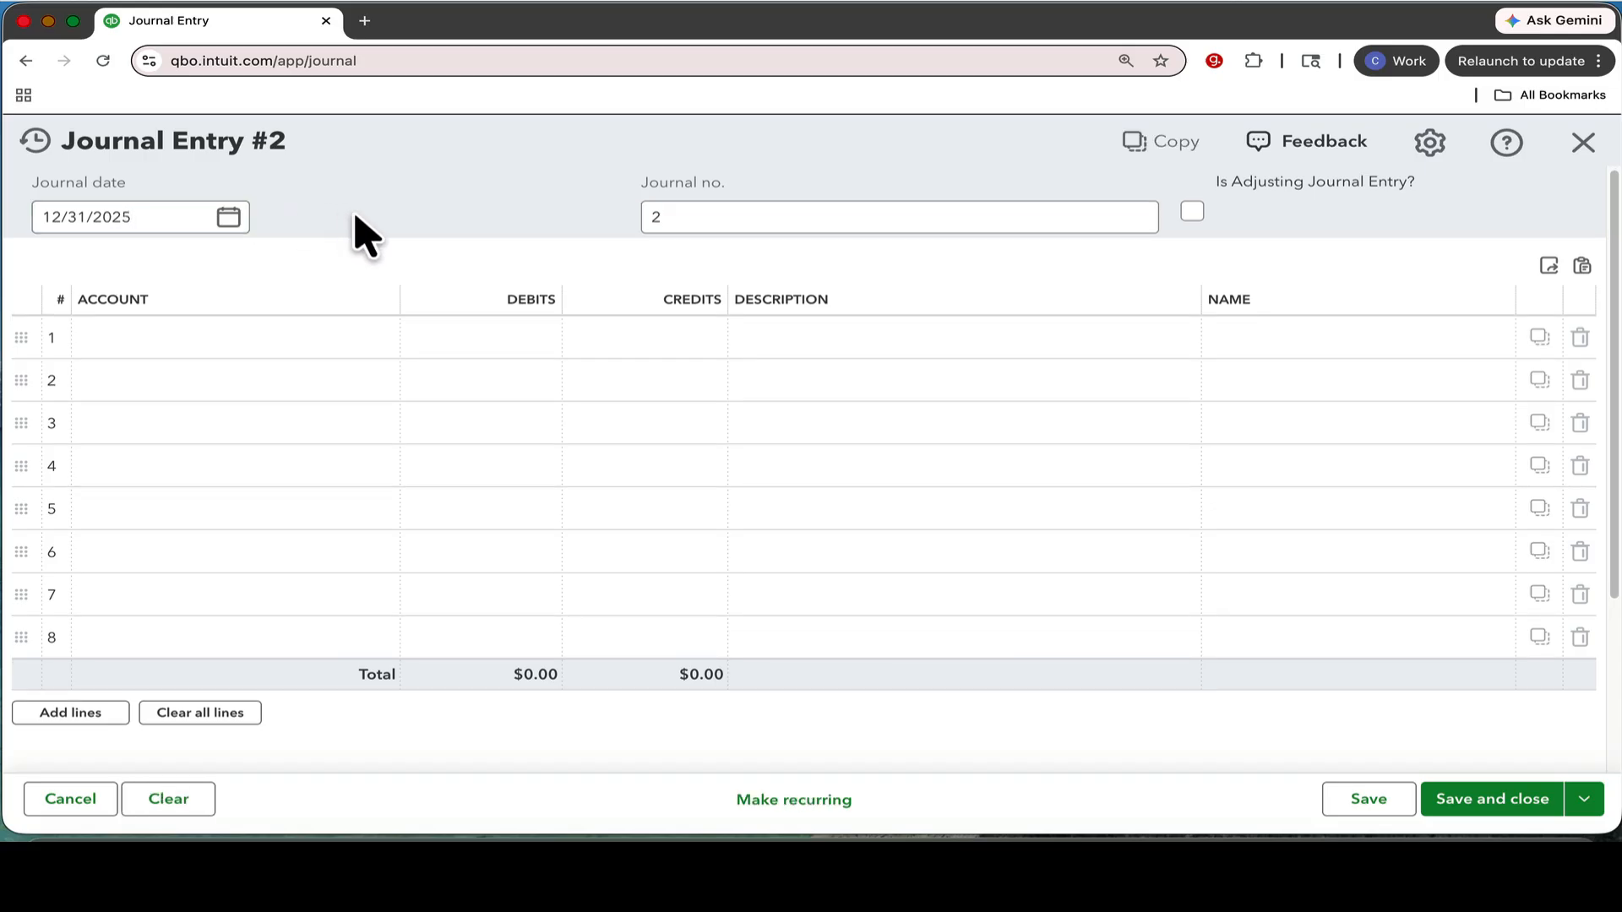
Set the journal number to YE-DEP-2025.
{"action": "left_click", "coordinate": [689, 217]}
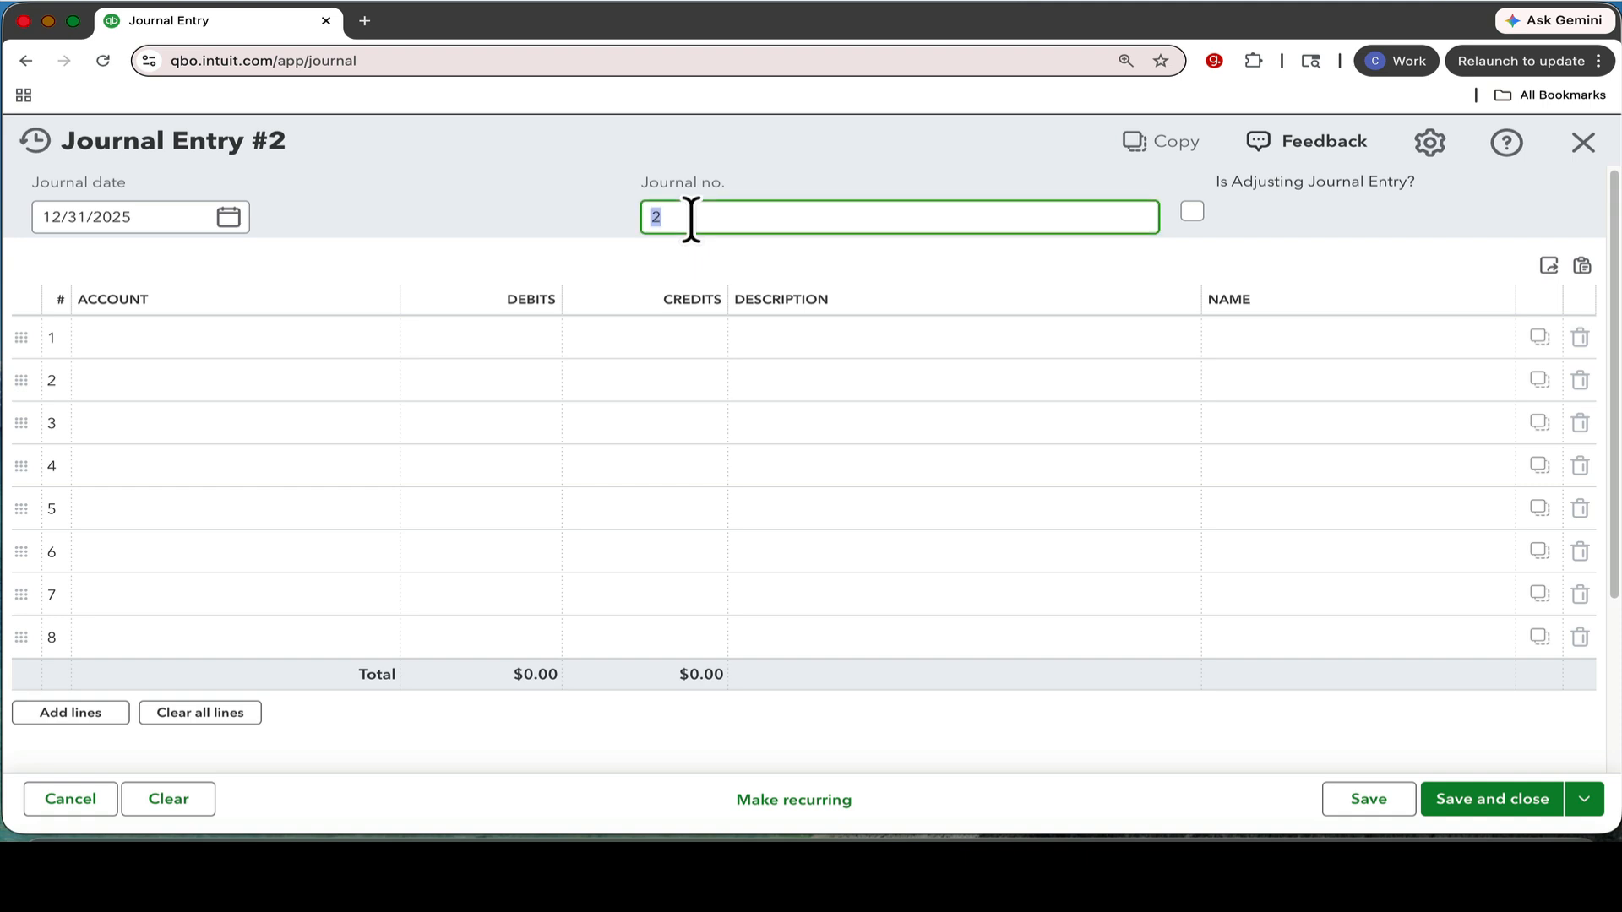
{"action": "type", "text": "YE-DEP-2025"}
{"action": "left_click", "coordinate": [1092, 170]}
Mark the journal entry as an adjusting journal entry.
{"action": "left_click_drag", "start_coordinate": [1208, 179], "coordinate": [1423, 180]}
{"action": "left_click", "coordinate": [1281, 209]}
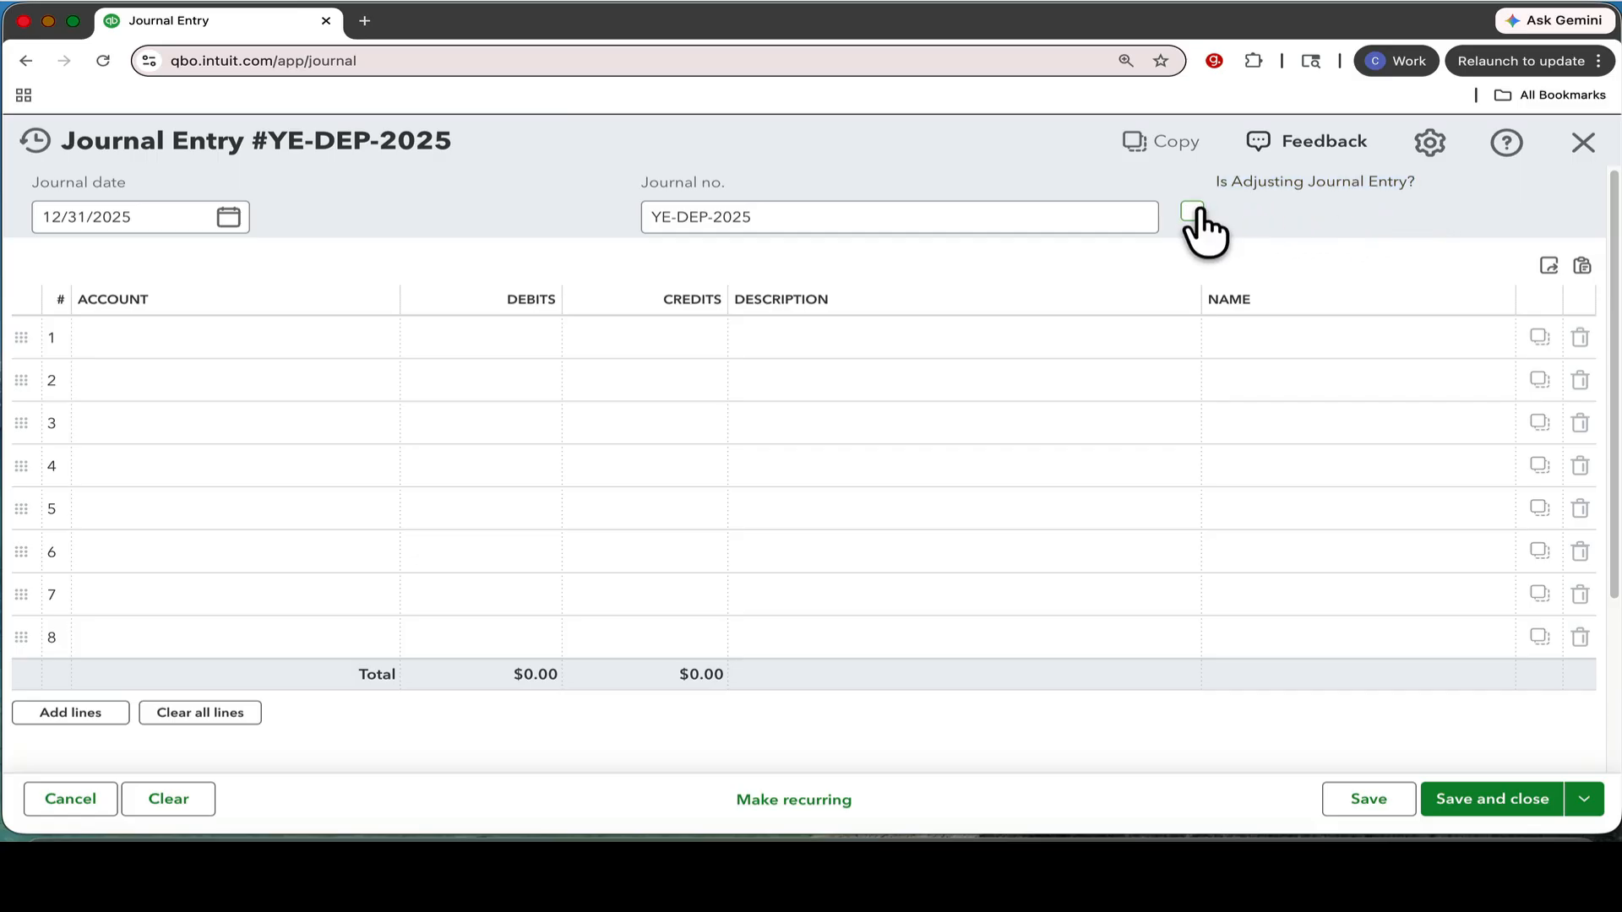
{"action": "left_click_drag", "start_coordinate": [1221, 182], "coordinate": [1379, 207]}
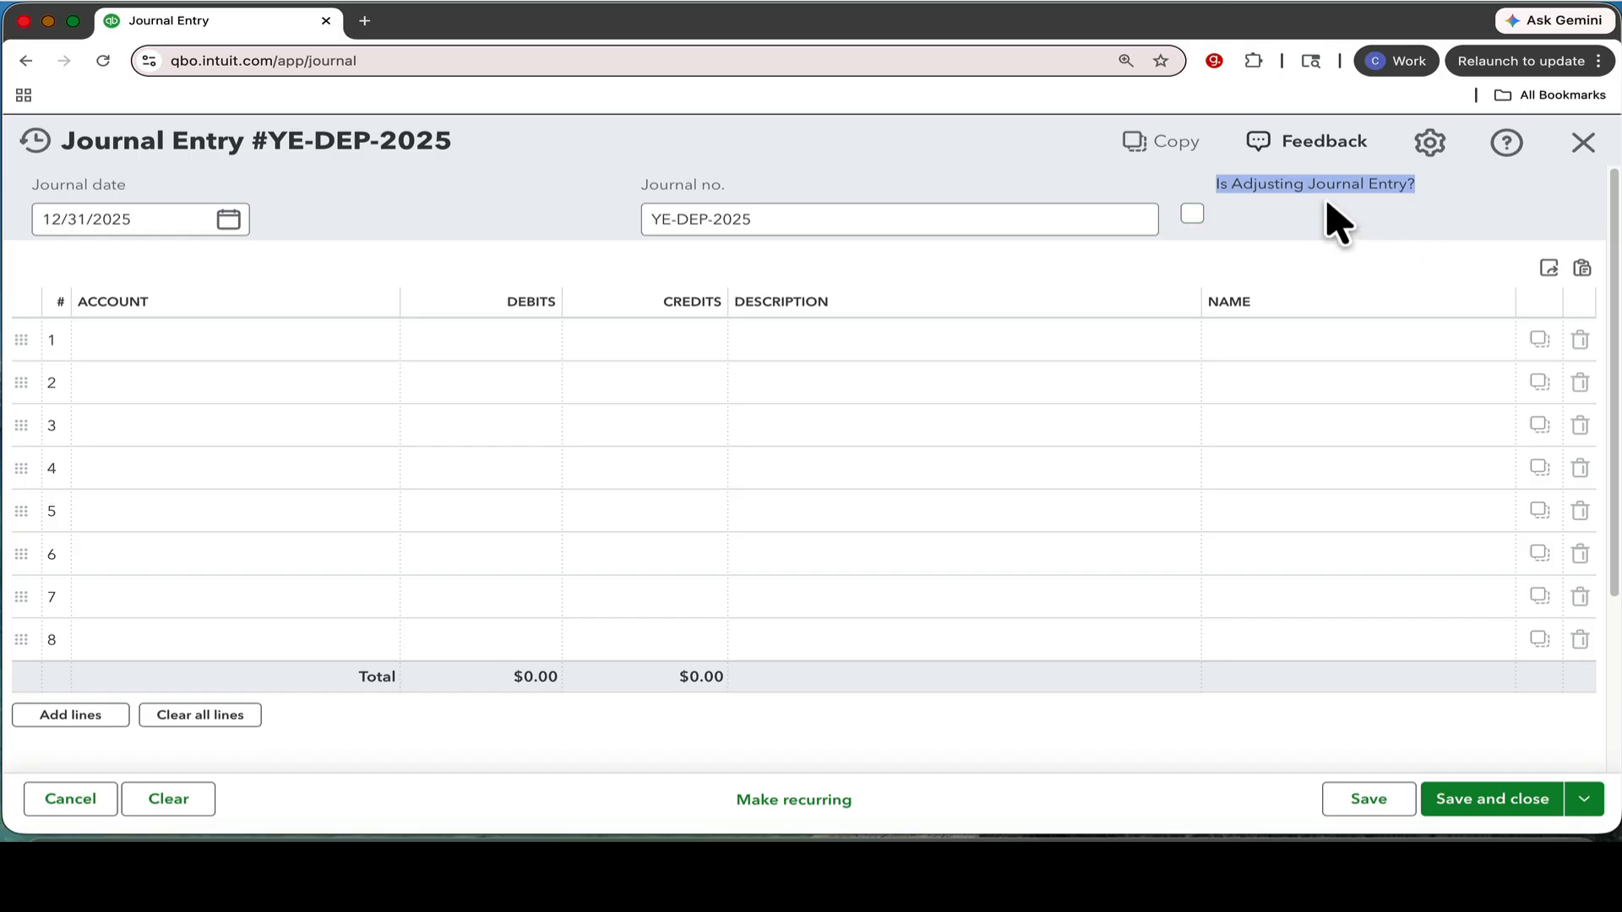
{"action": "left_click", "coordinate": [1203, 215]}
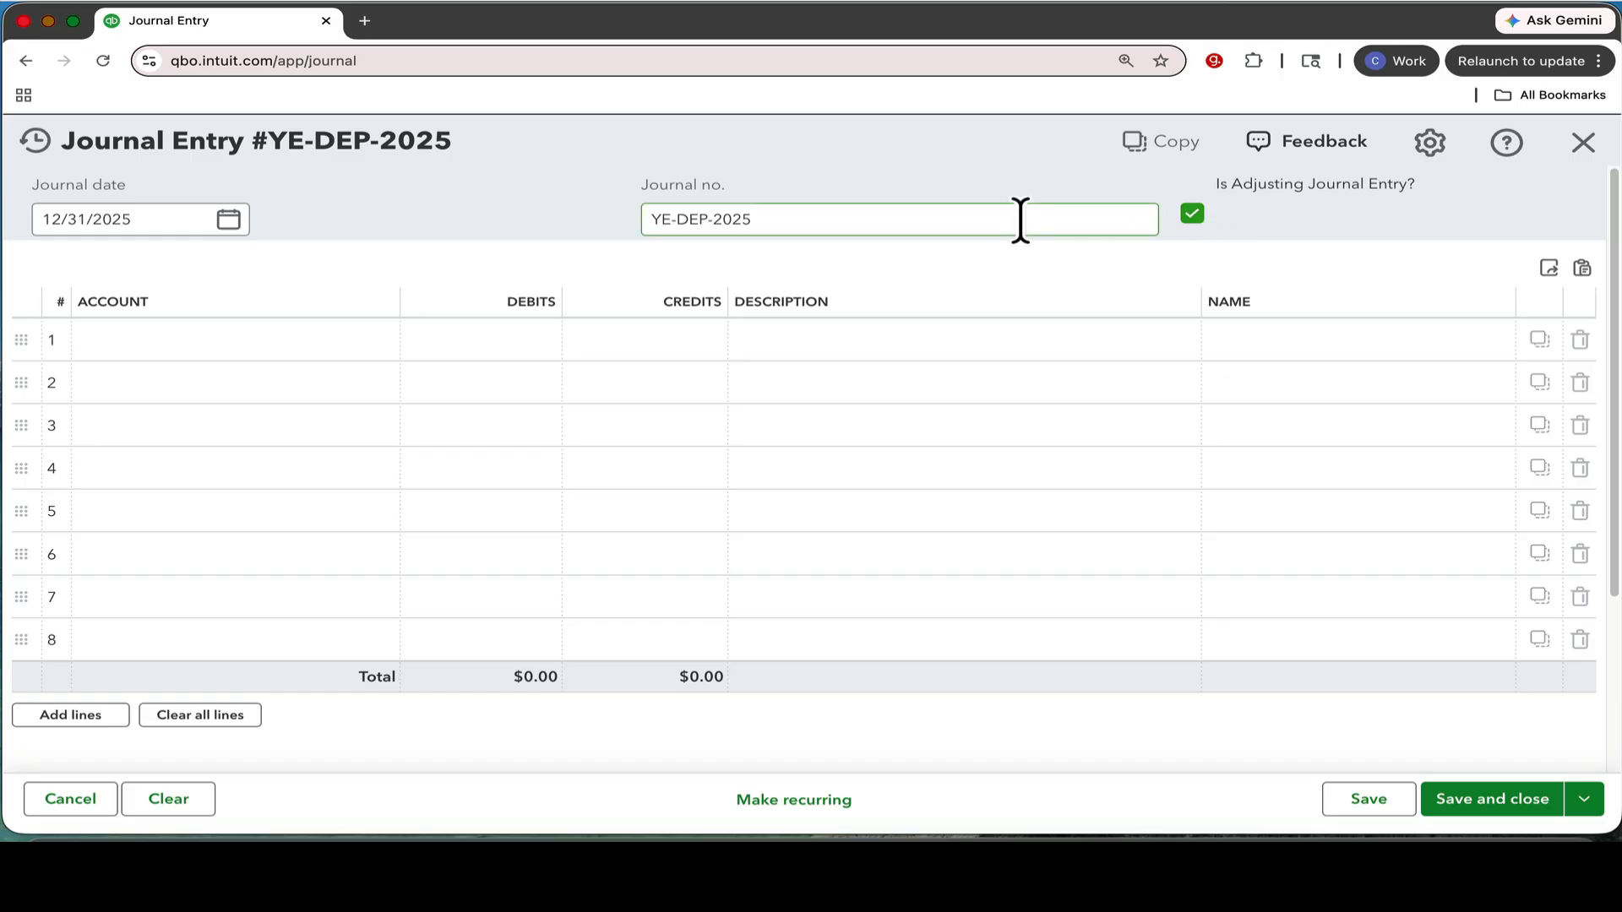
Fill line 1 with the Depreciation expense account, a $10,000 debit and the description "to record year end depreciation expense".
{"action": "left_click", "coordinate": [221, 347]}
{"action": "left_click", "coordinate": [223, 346]}
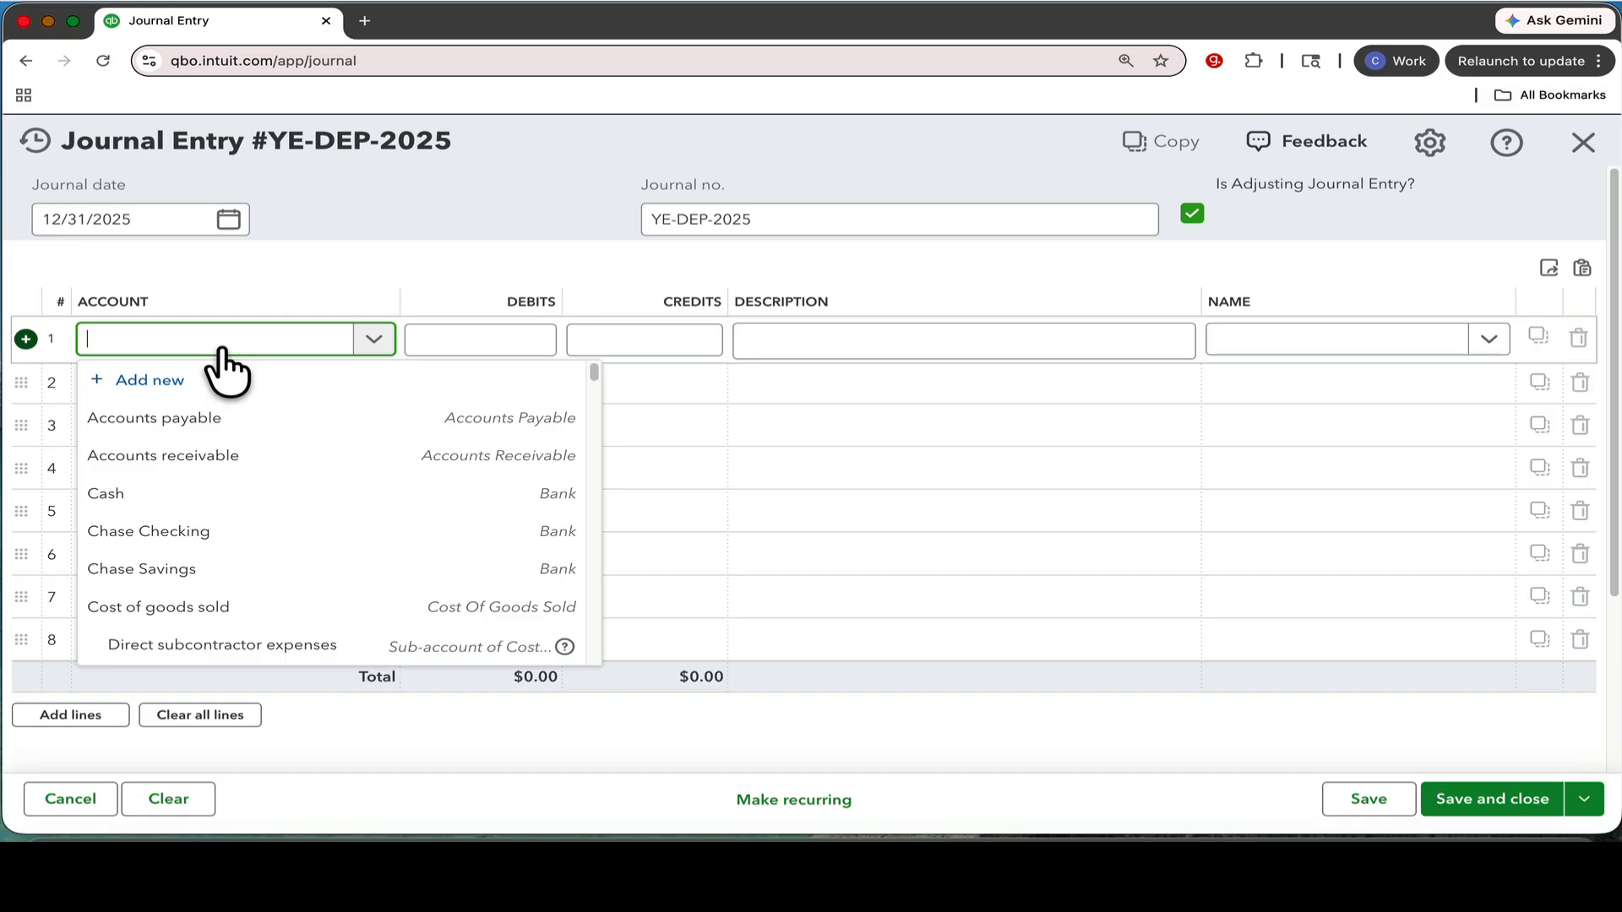
{"action": "type", "text": "depe"}
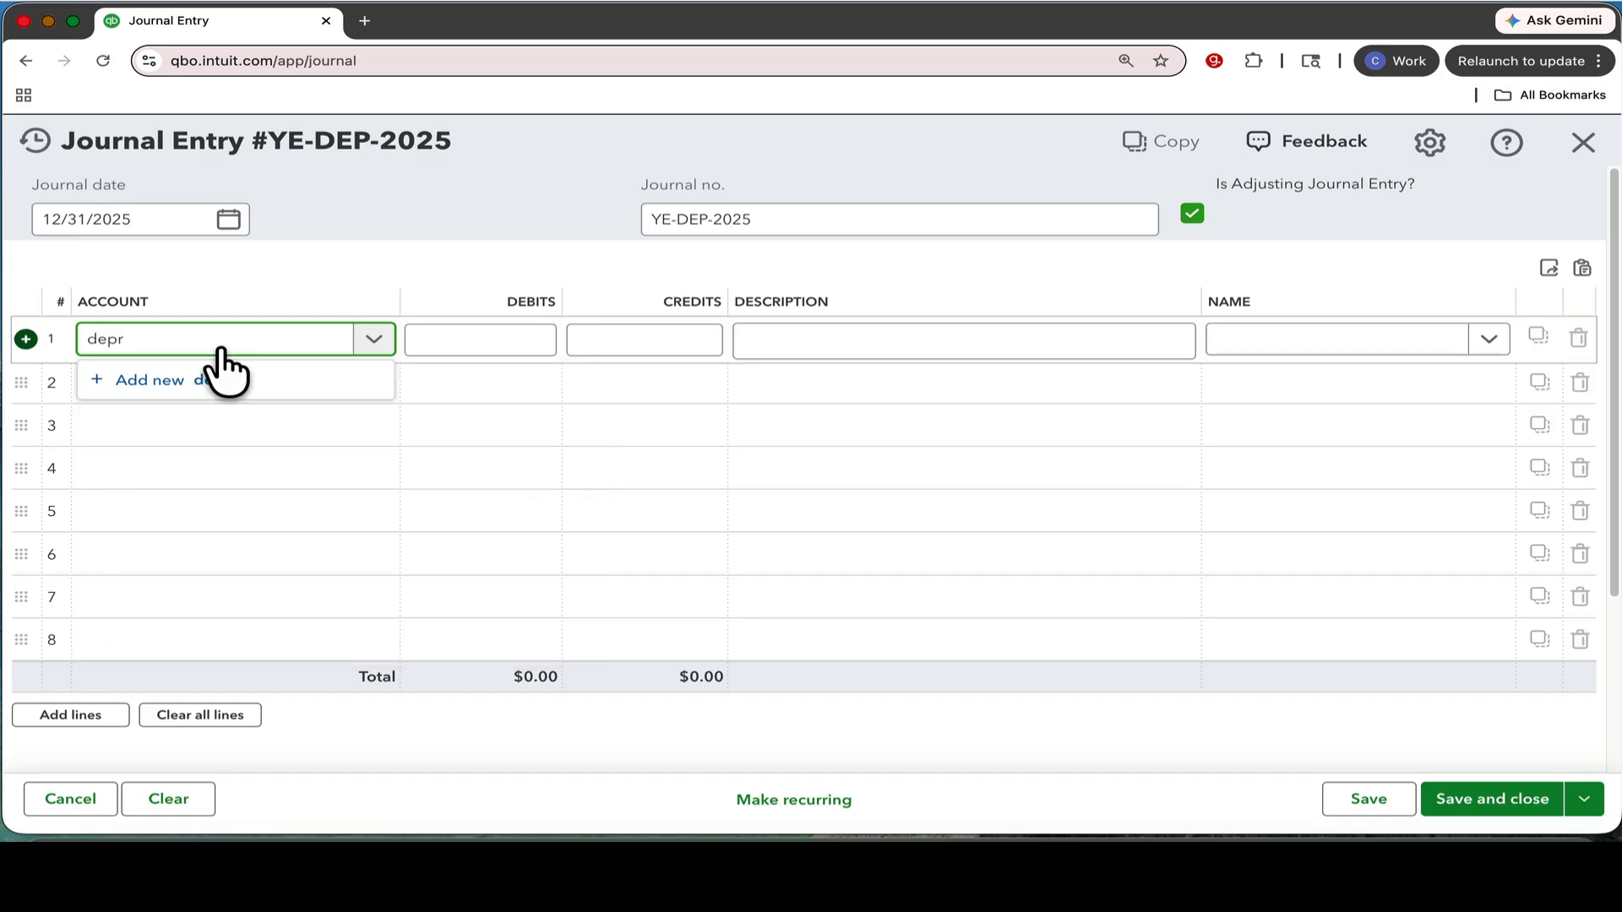
{"action": "left_click", "coordinate": [203, 418]}
{"action": "left_click", "coordinate": [454, 334]}
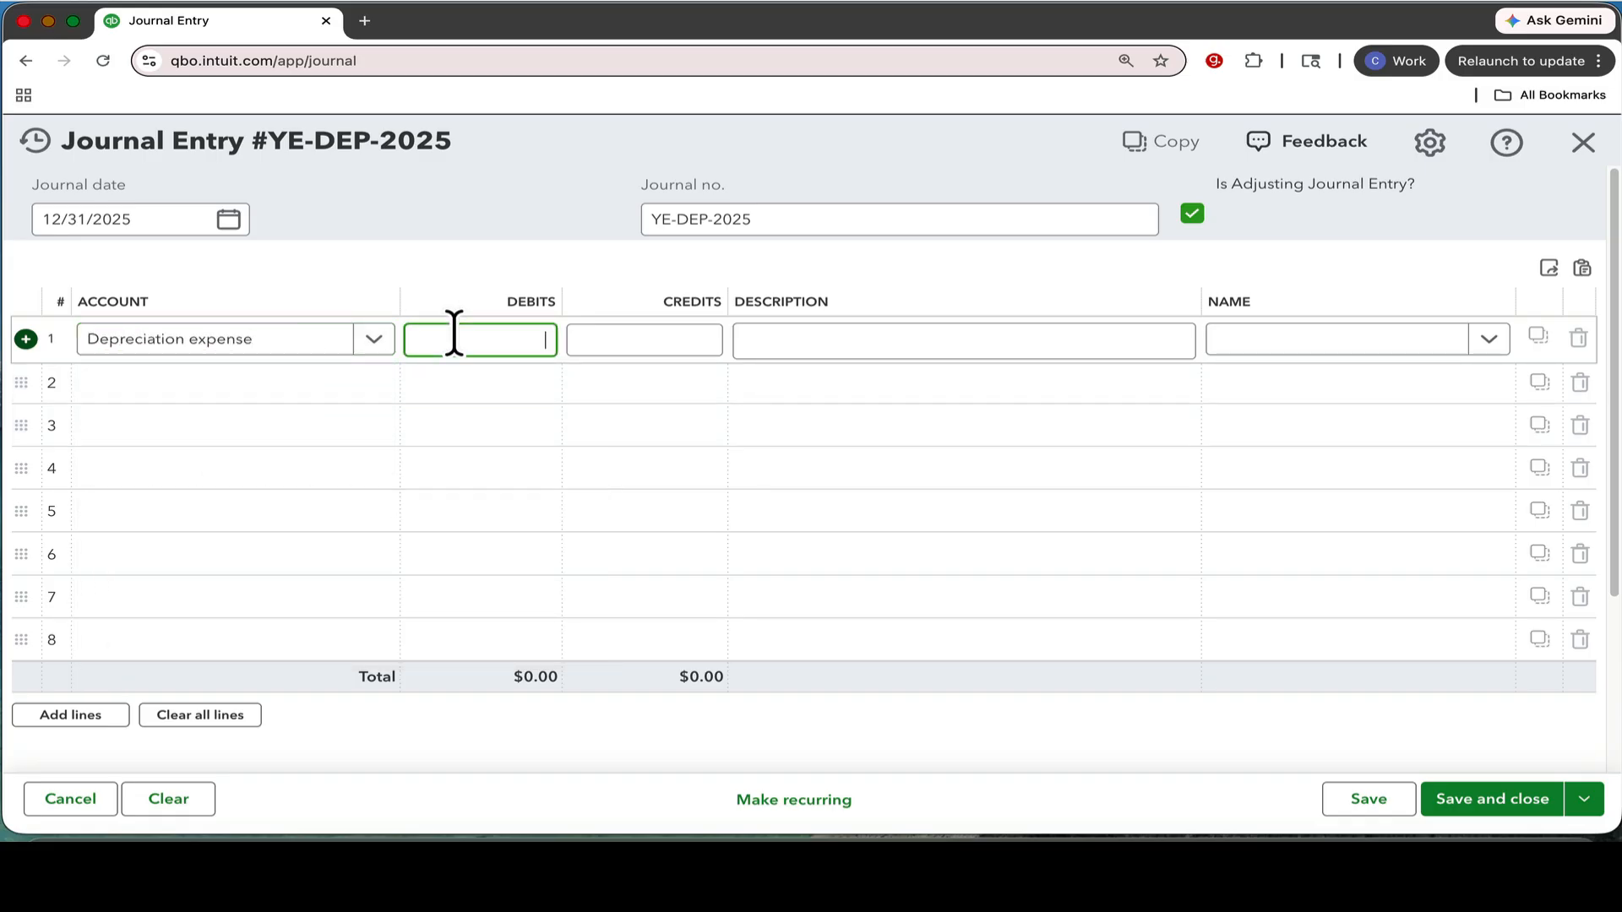
{"action": "left_click", "coordinate": [800, 338]}
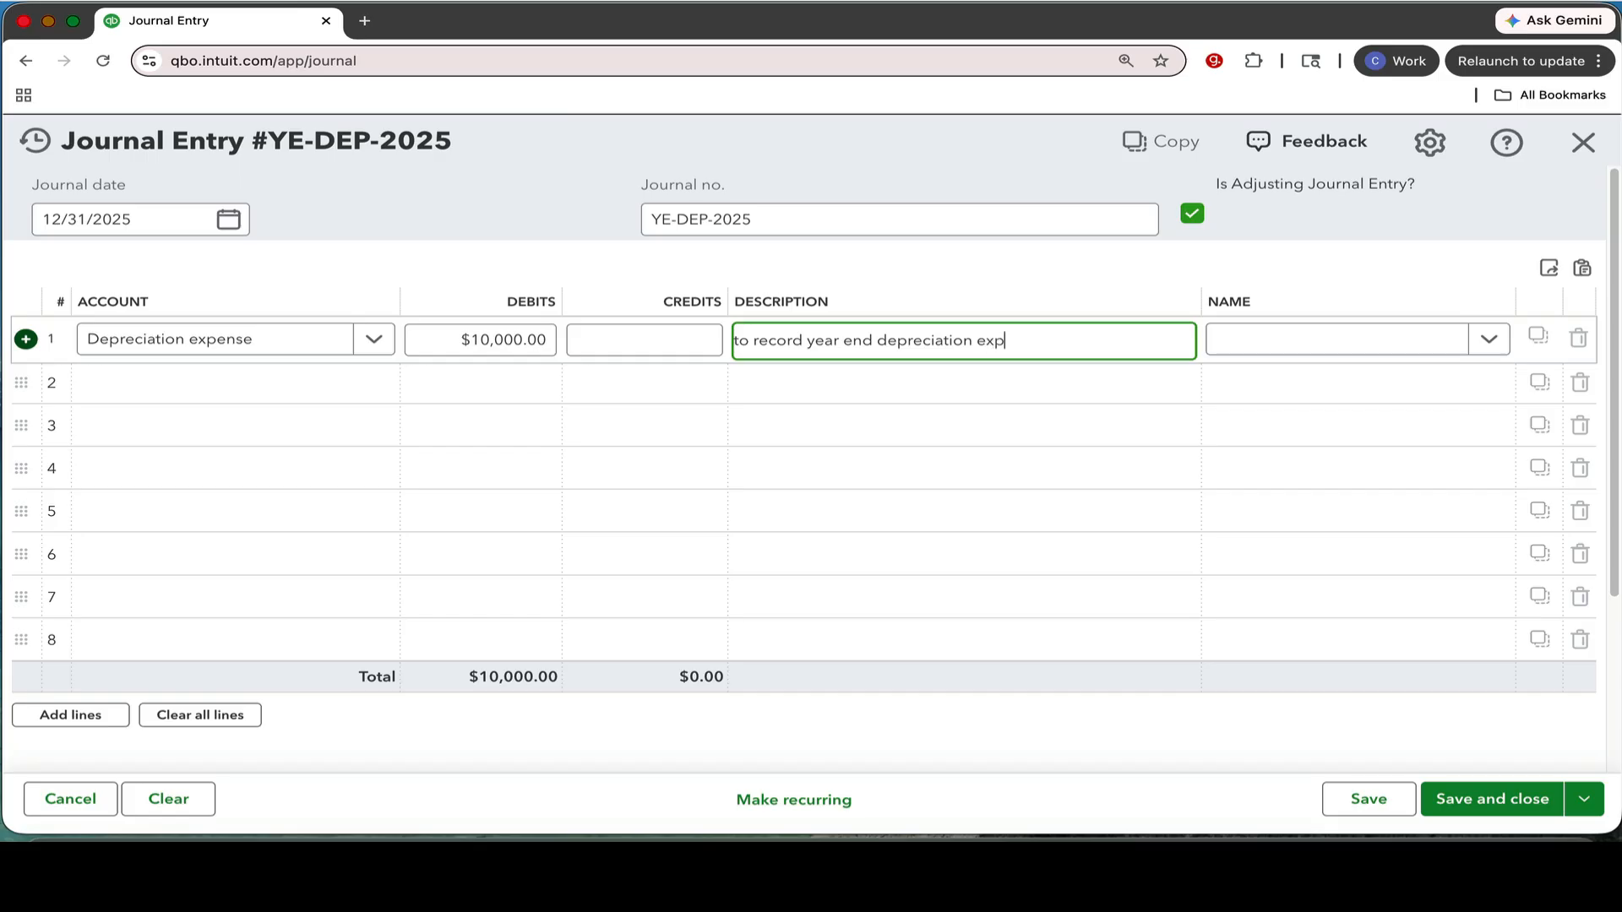
Fill line 2 with the Accumulated depreciation account, a $10,000 credit and the description "to record year end accumulated depreciation".
{"action": "left_click", "coordinate": [236, 383]}
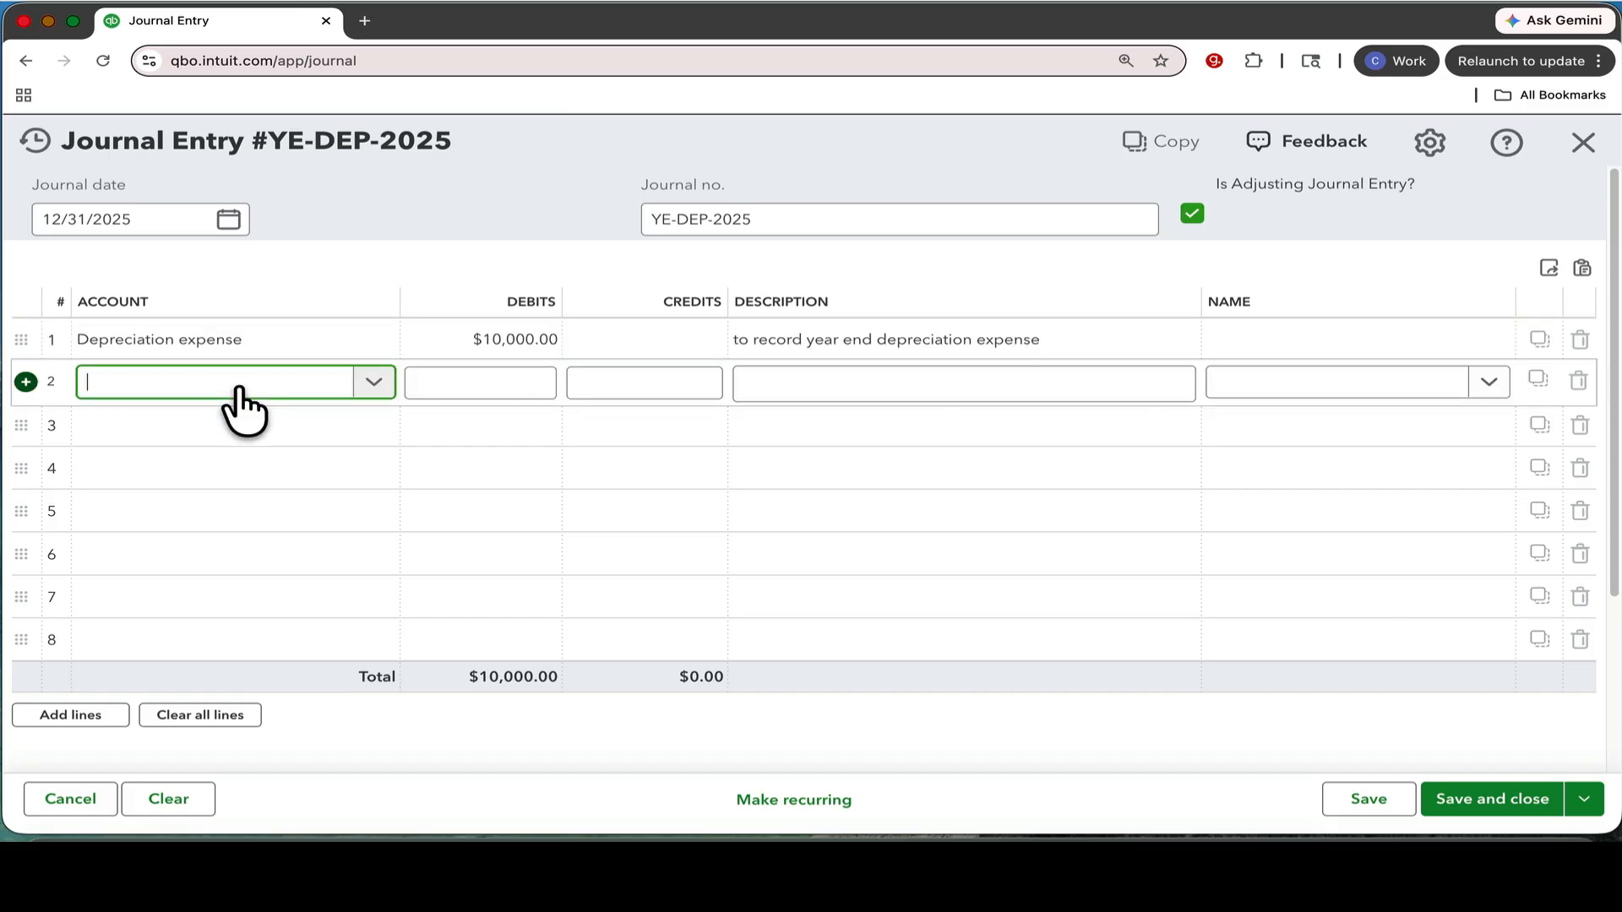
{"action": "type", "text": "accu"}
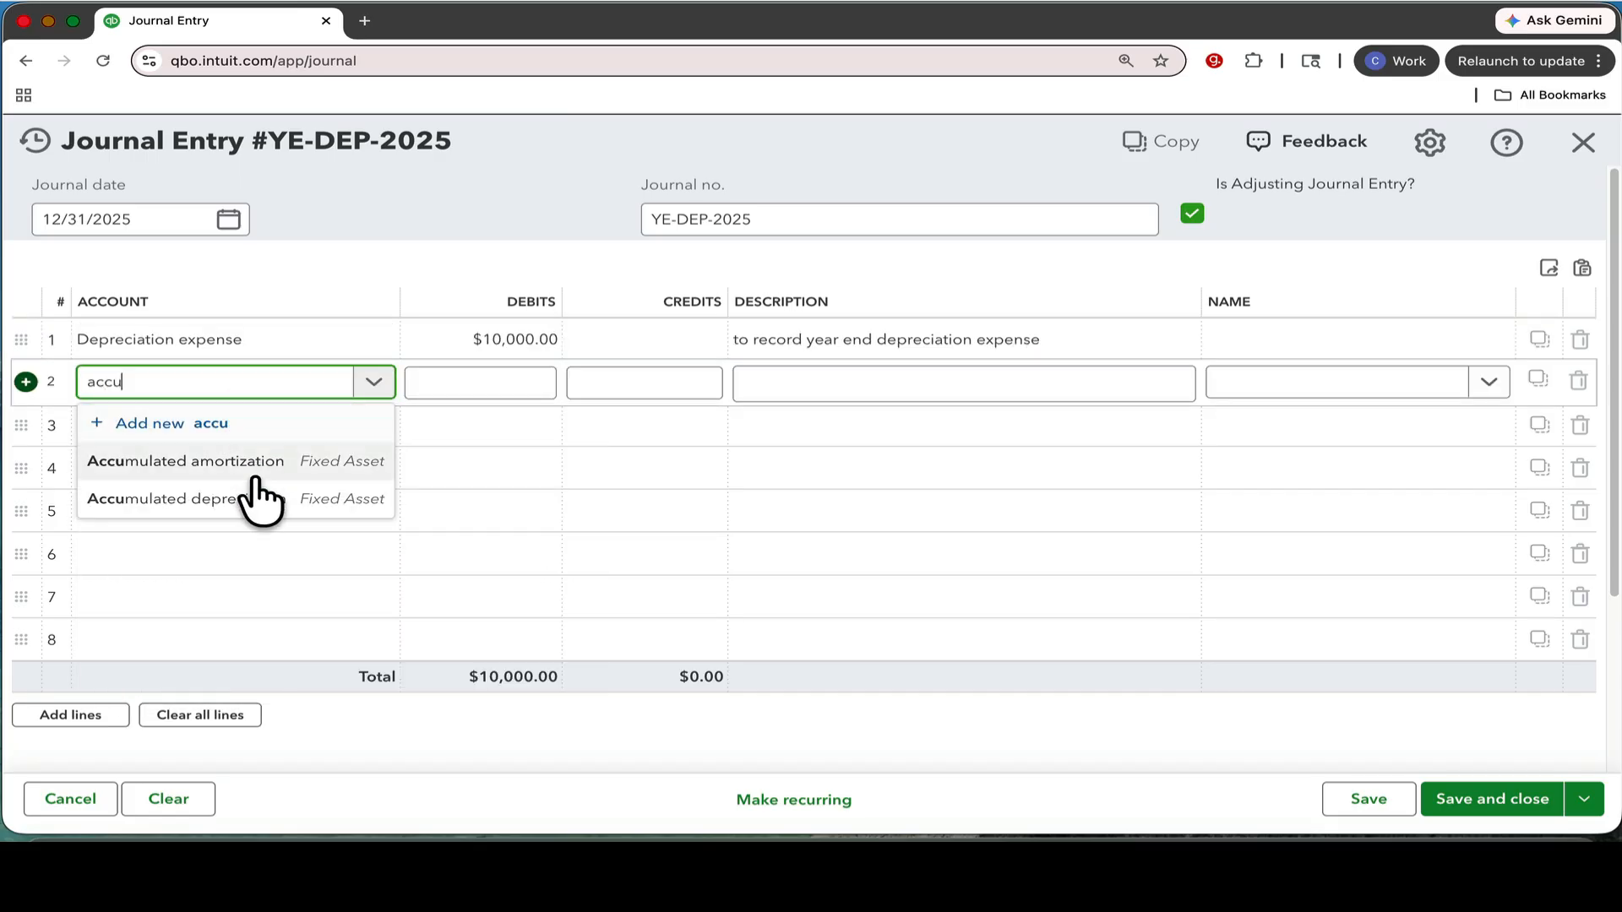
{"action": "left_click", "coordinate": [253, 497]}
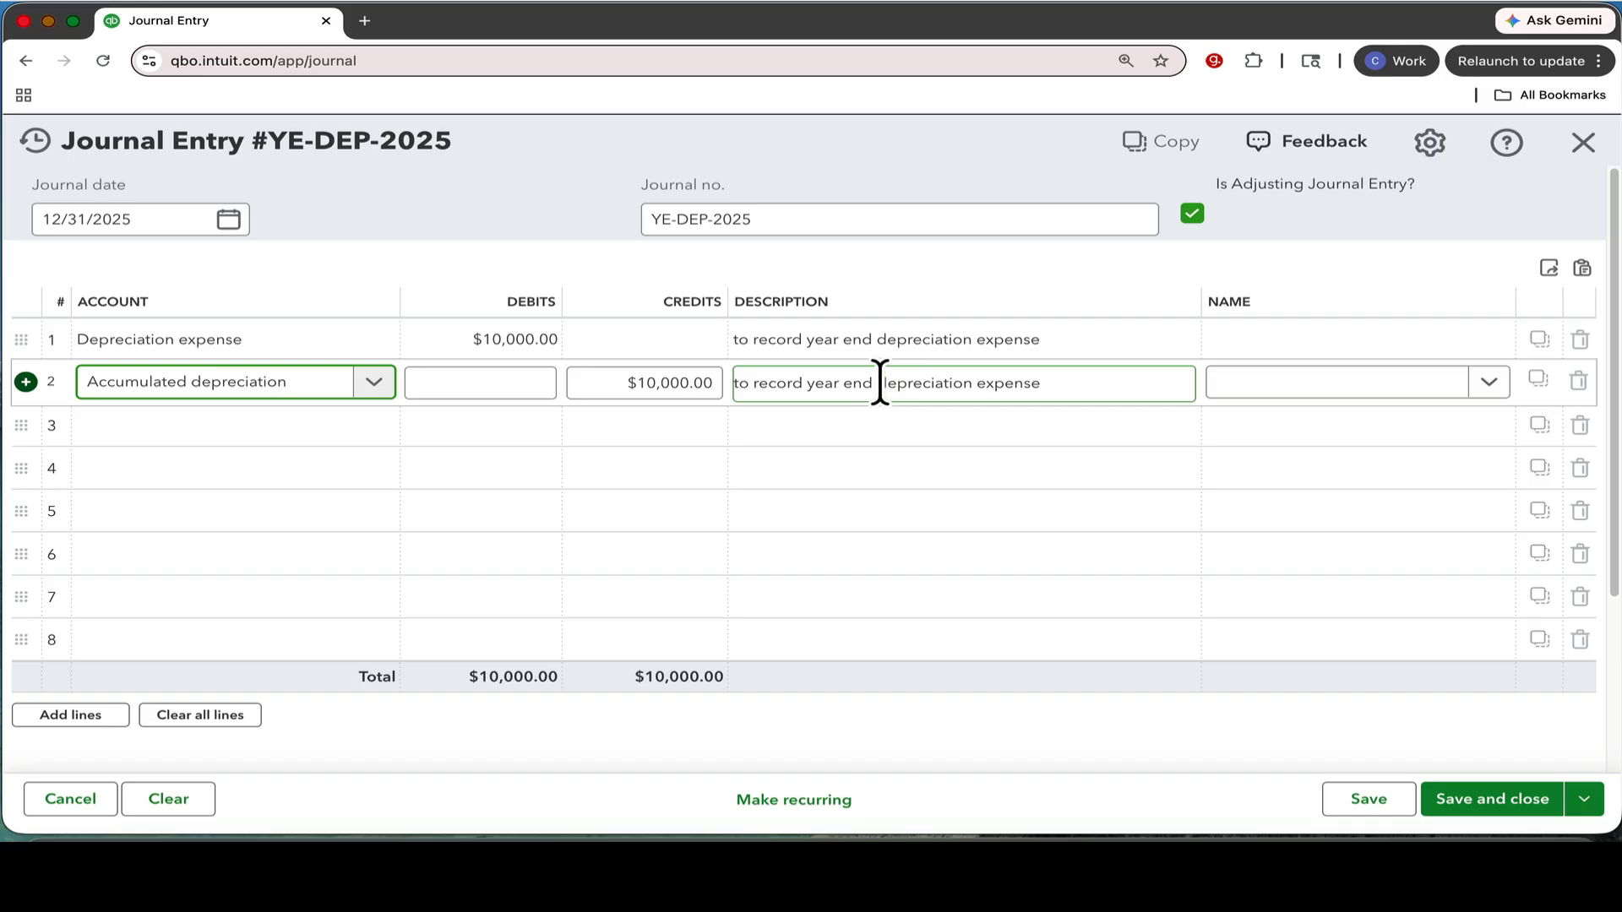
{"action": "left_click_drag", "start_coordinate": [879, 377], "coordinate": [1056, 383]}
{"action": "left_click", "coordinate": [980, 380]}
{"action": "type", "text": "accumulated"}
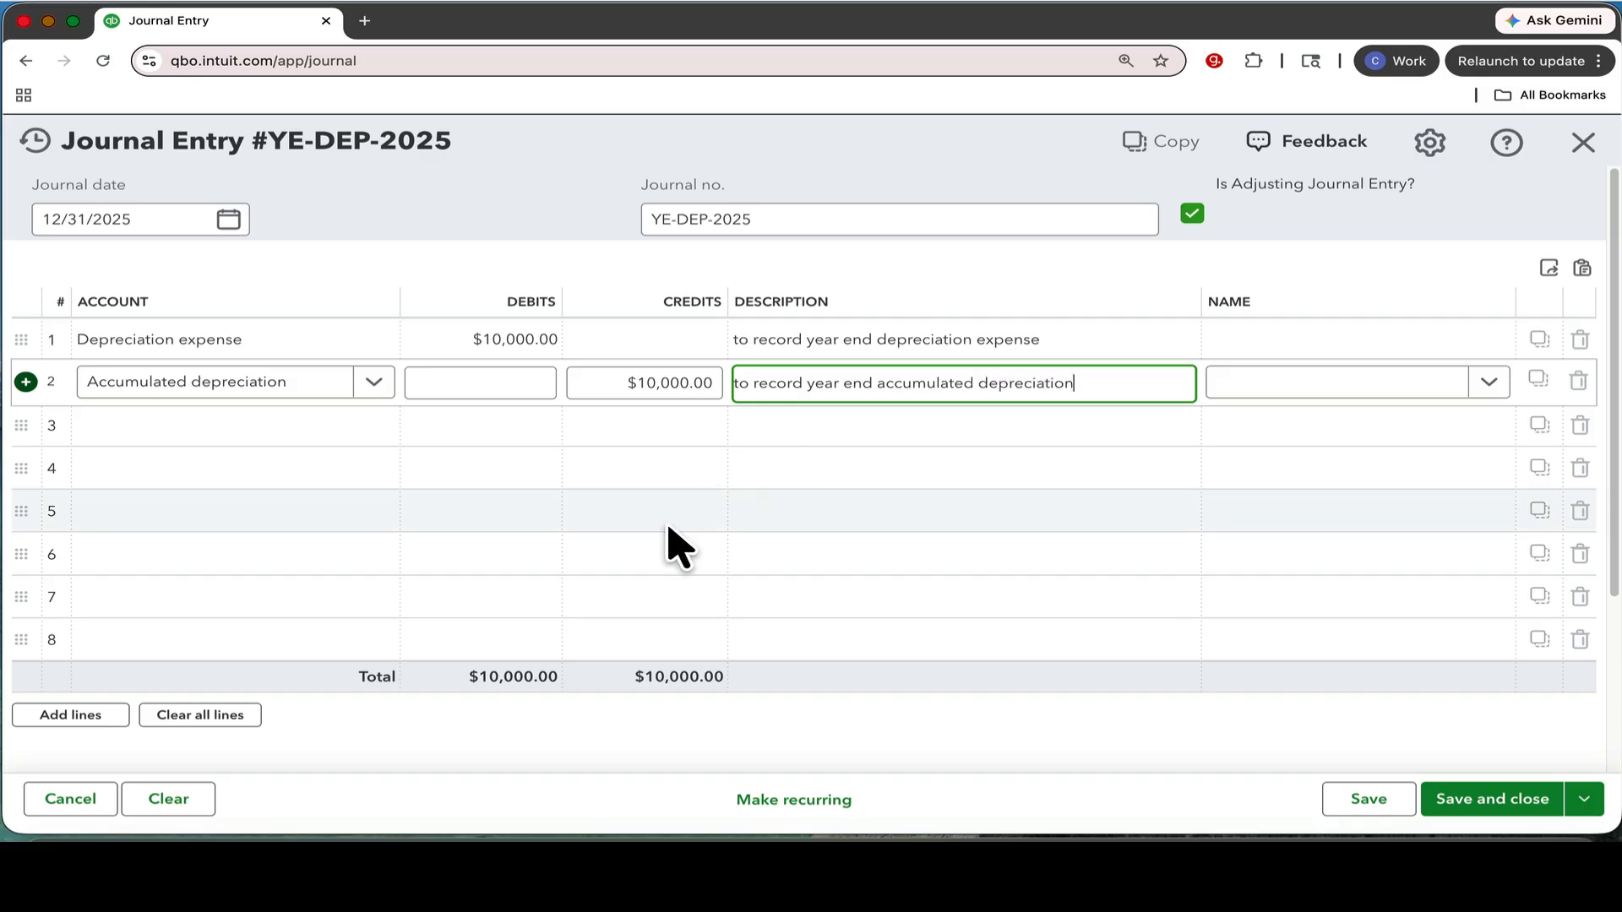
Enter the journal entry's memo "to record annual depreciation per fixed asset schedule".
{"action": "scroll", "coordinate": [579, 561], "scroll_direction": "down", "scroll_amount": 5}
{"action": "left_click", "coordinate": [372, 588]}
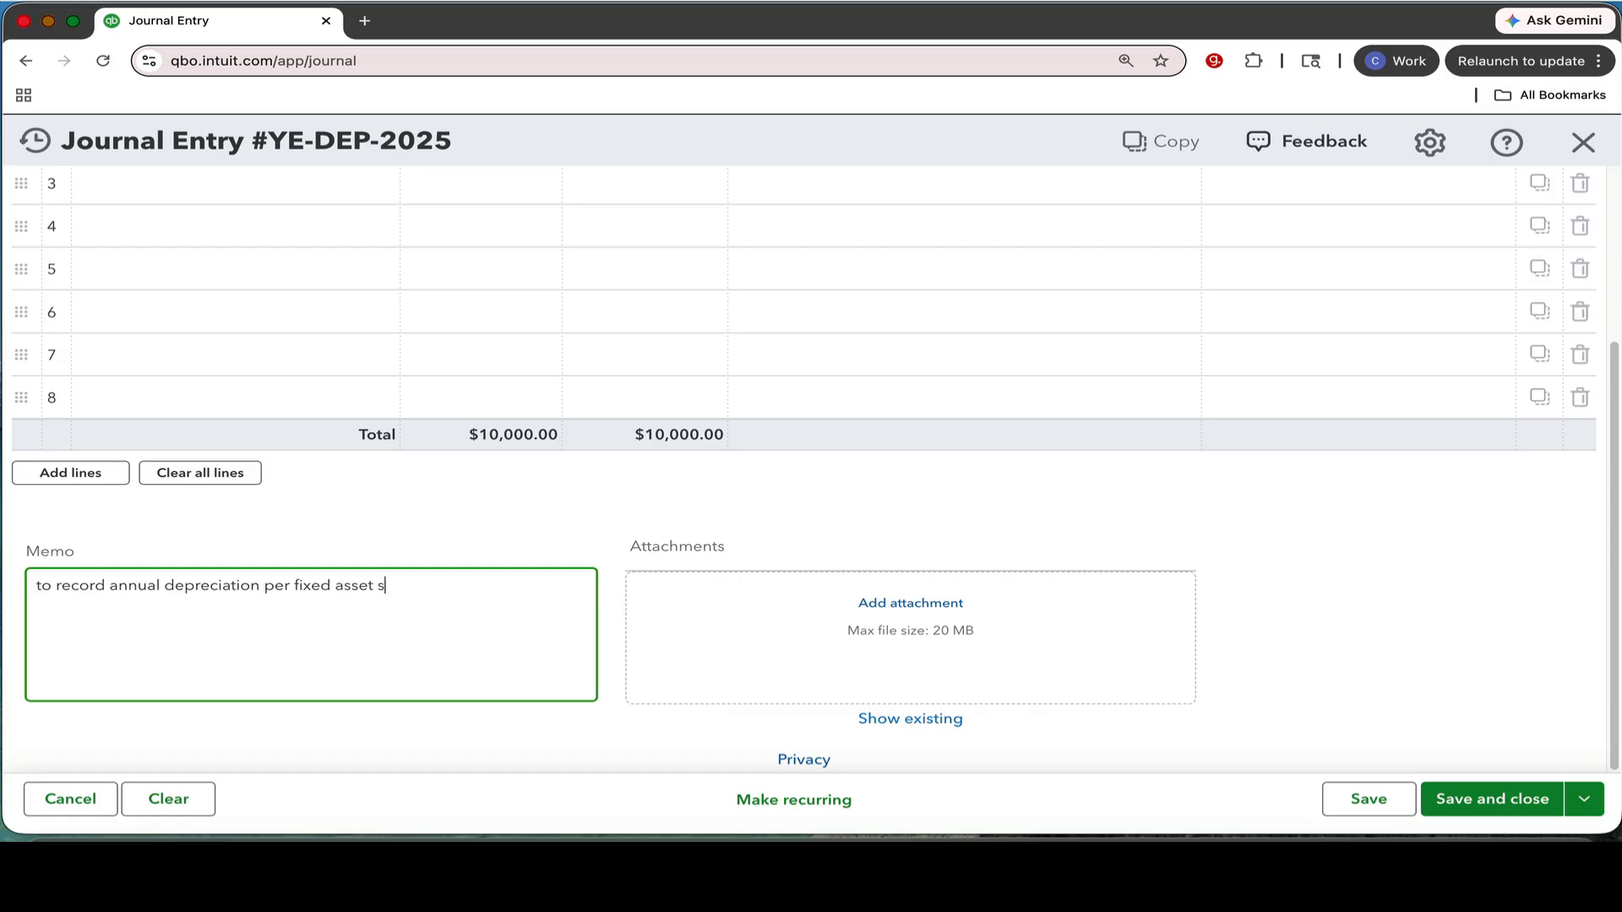
{"action": "left_click", "coordinate": [930, 602]}
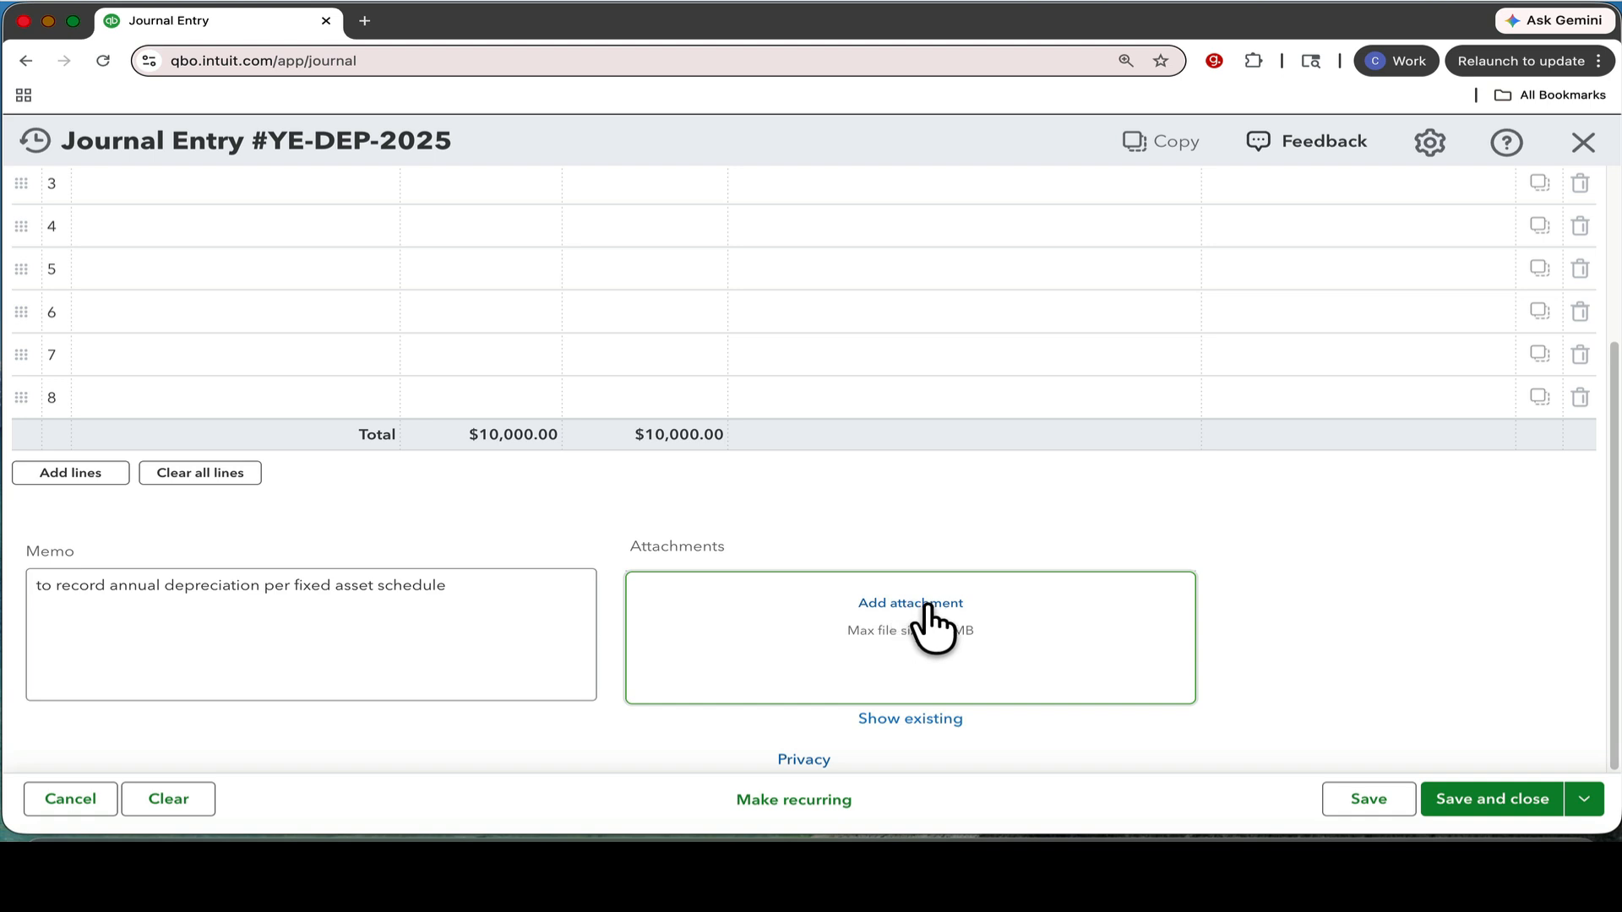
Save and close the journal entry YE-DEP-2025 without attaching a file.
{"action": "left_click", "coordinate": [963, 619]}
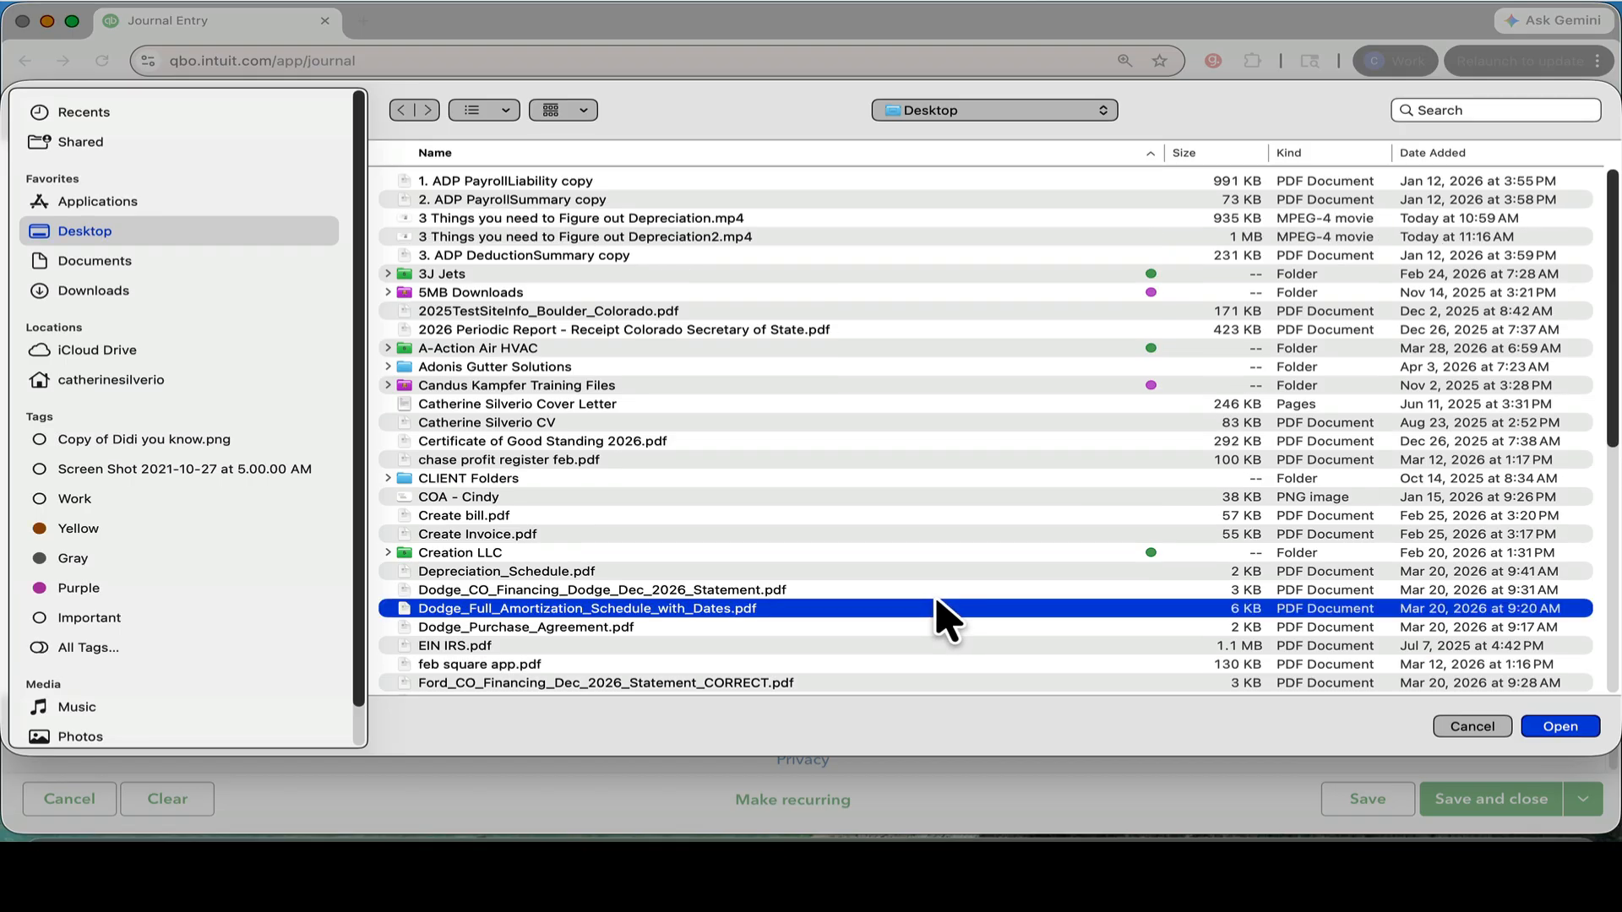
{"action": "left_click", "coordinate": [1470, 726]}
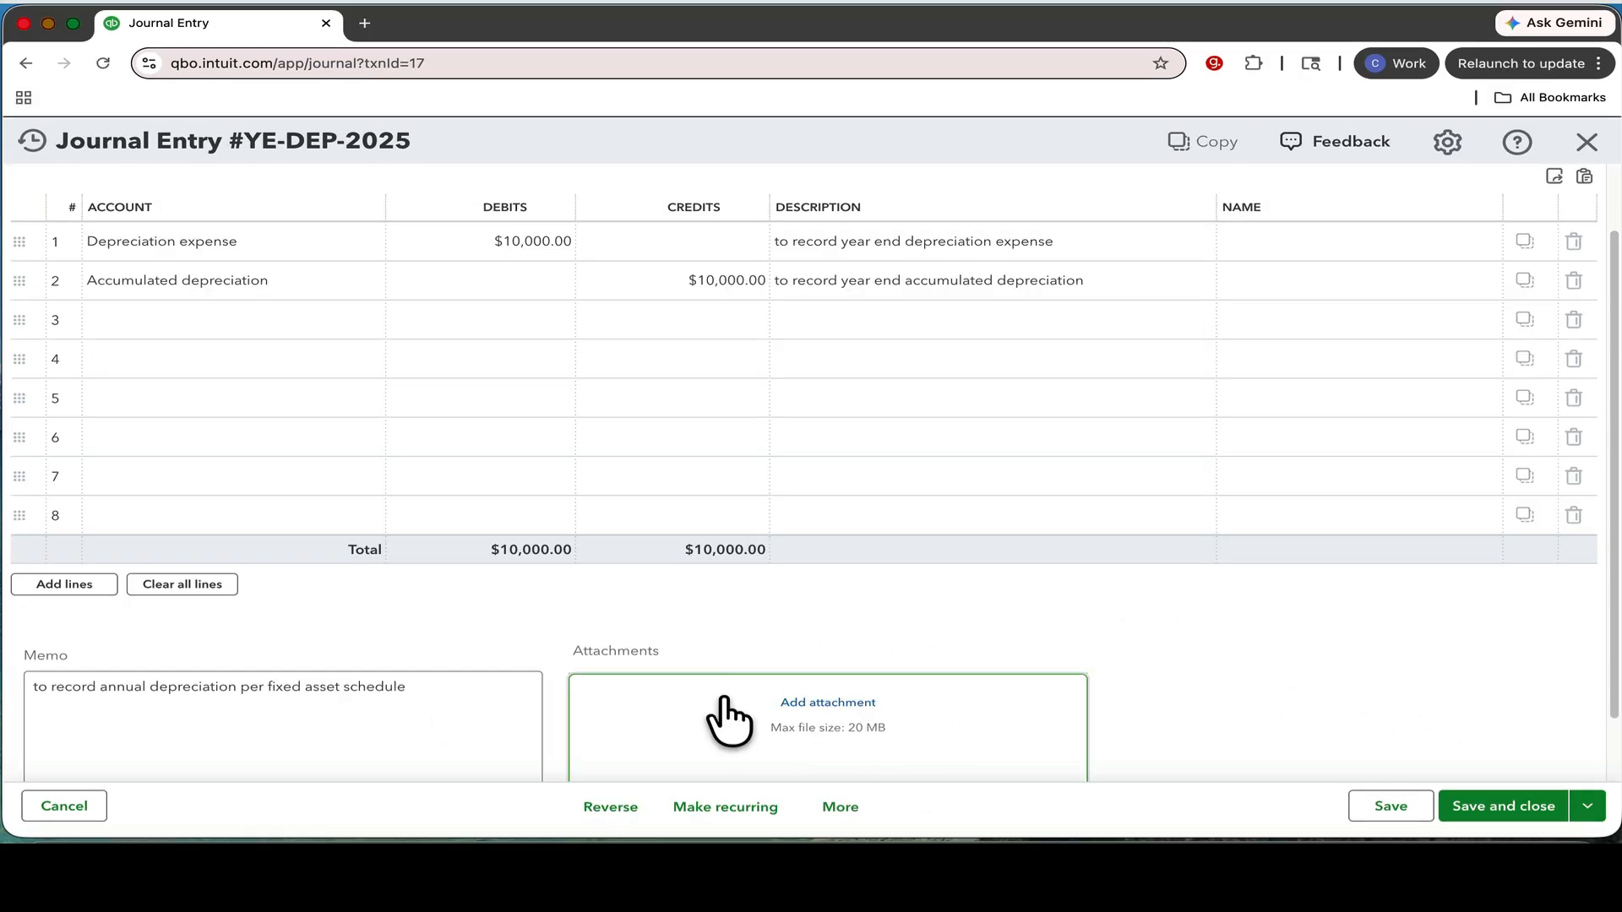
{"action": "left_click", "coordinate": [1491, 808]}
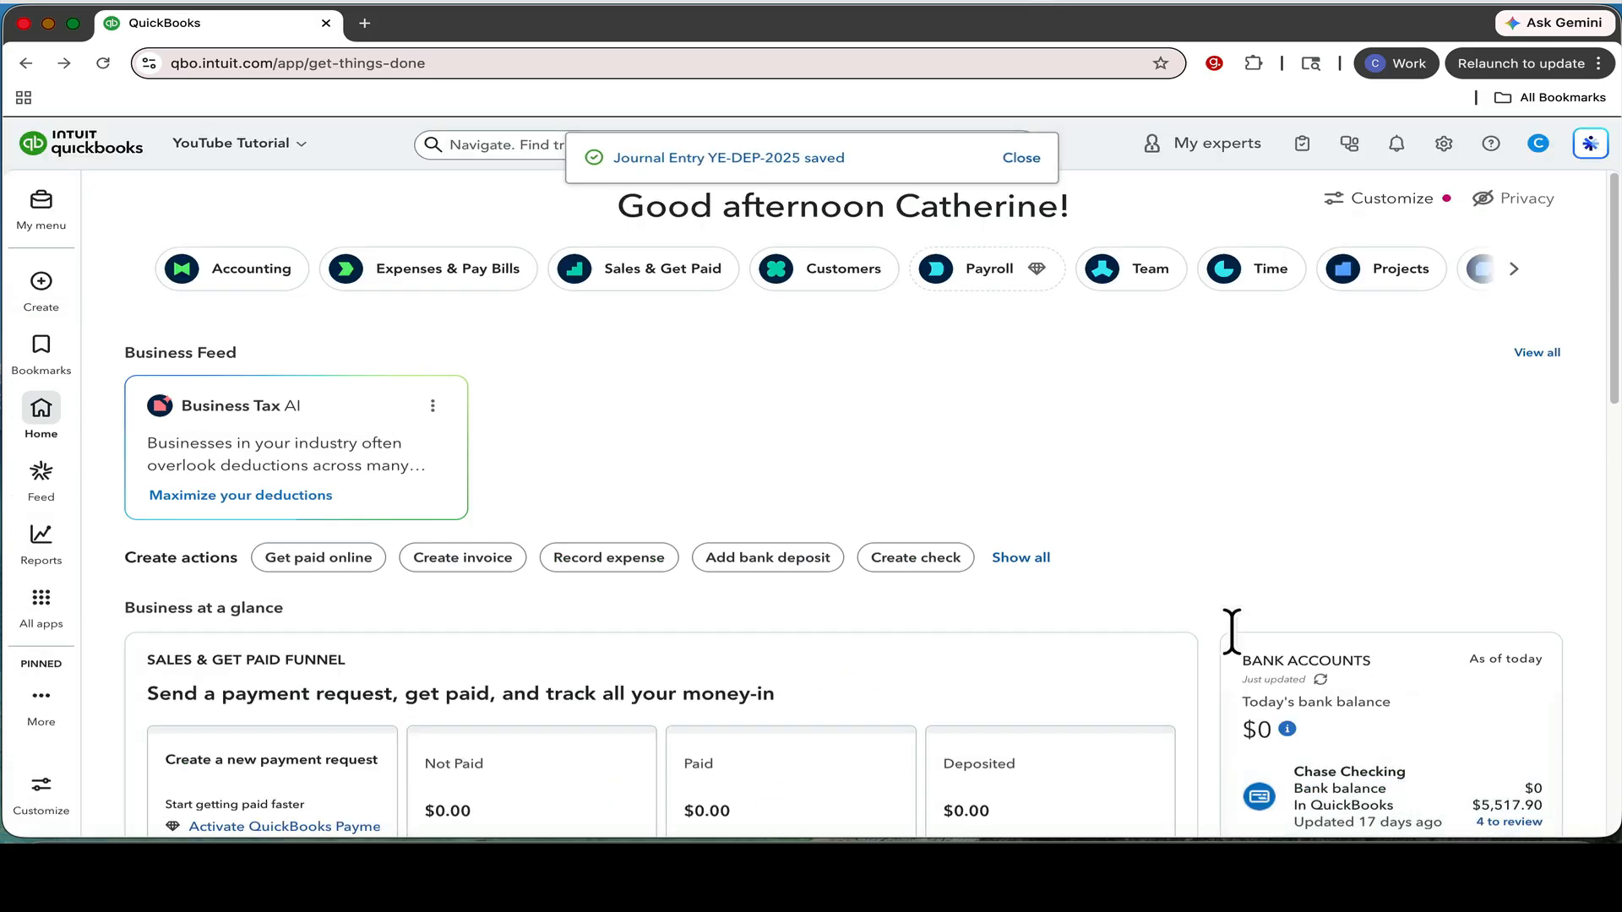
Open the custom report "Profit and Loss - YouTube Tutorial" and examine the Depreciation expense line under Other Expenses.
{"action": "mouse_move", "coordinate": [58, 567]}
{"action": "left_click", "coordinate": [148, 605]}
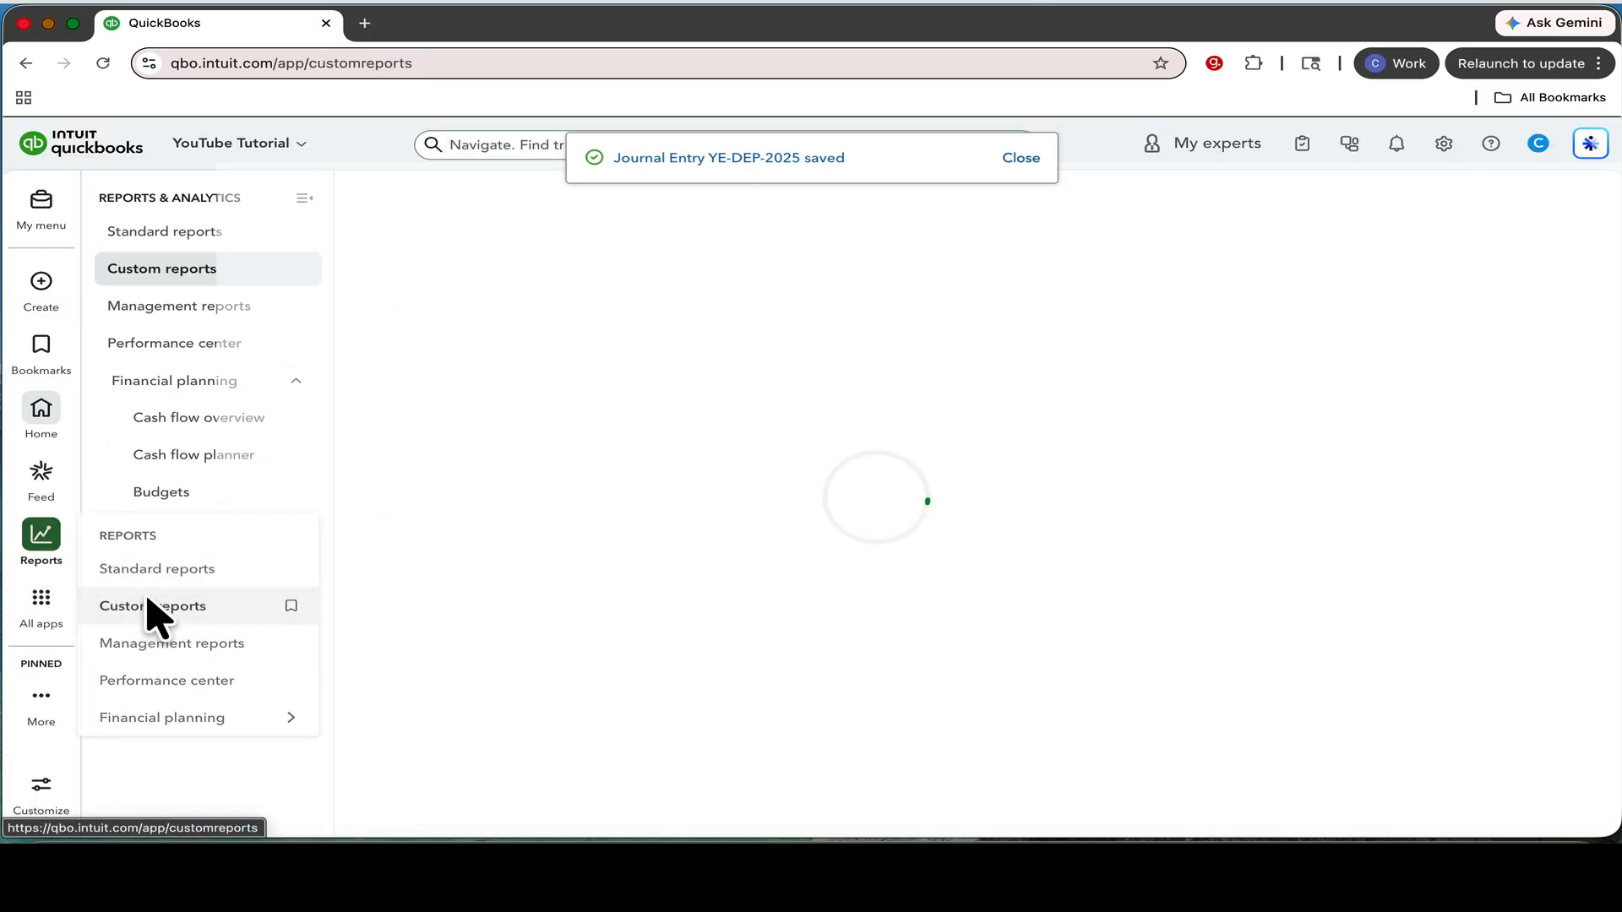
{"action": "left_click", "coordinate": [466, 371]}
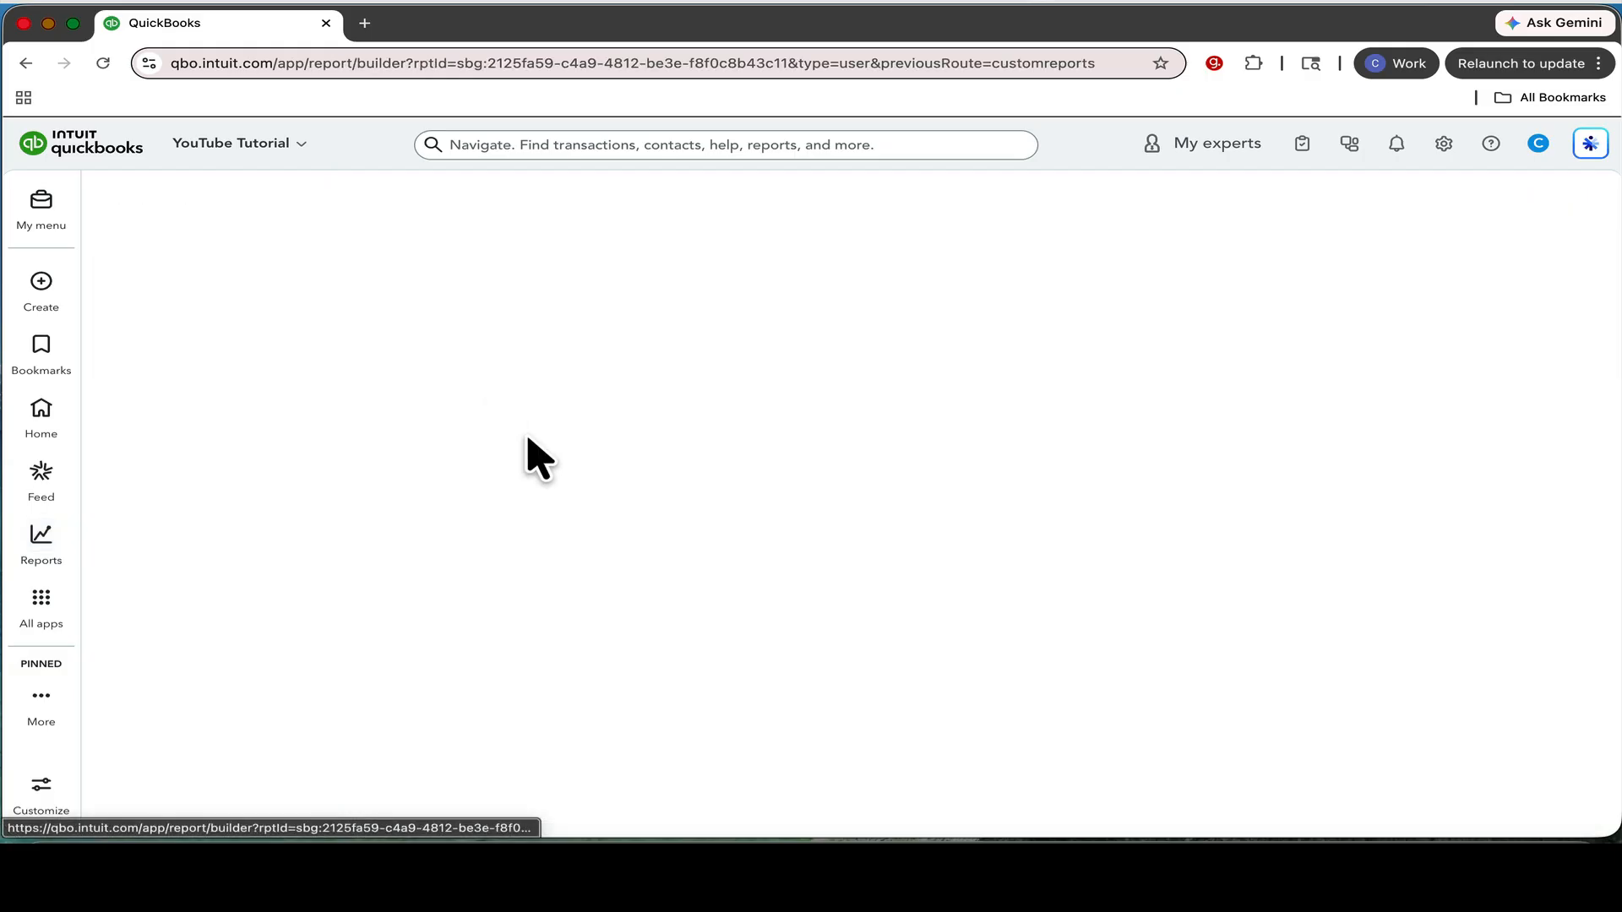
{"action": "key", "text": "super+equal"}
{"action": "key", "text": "super+equal"}
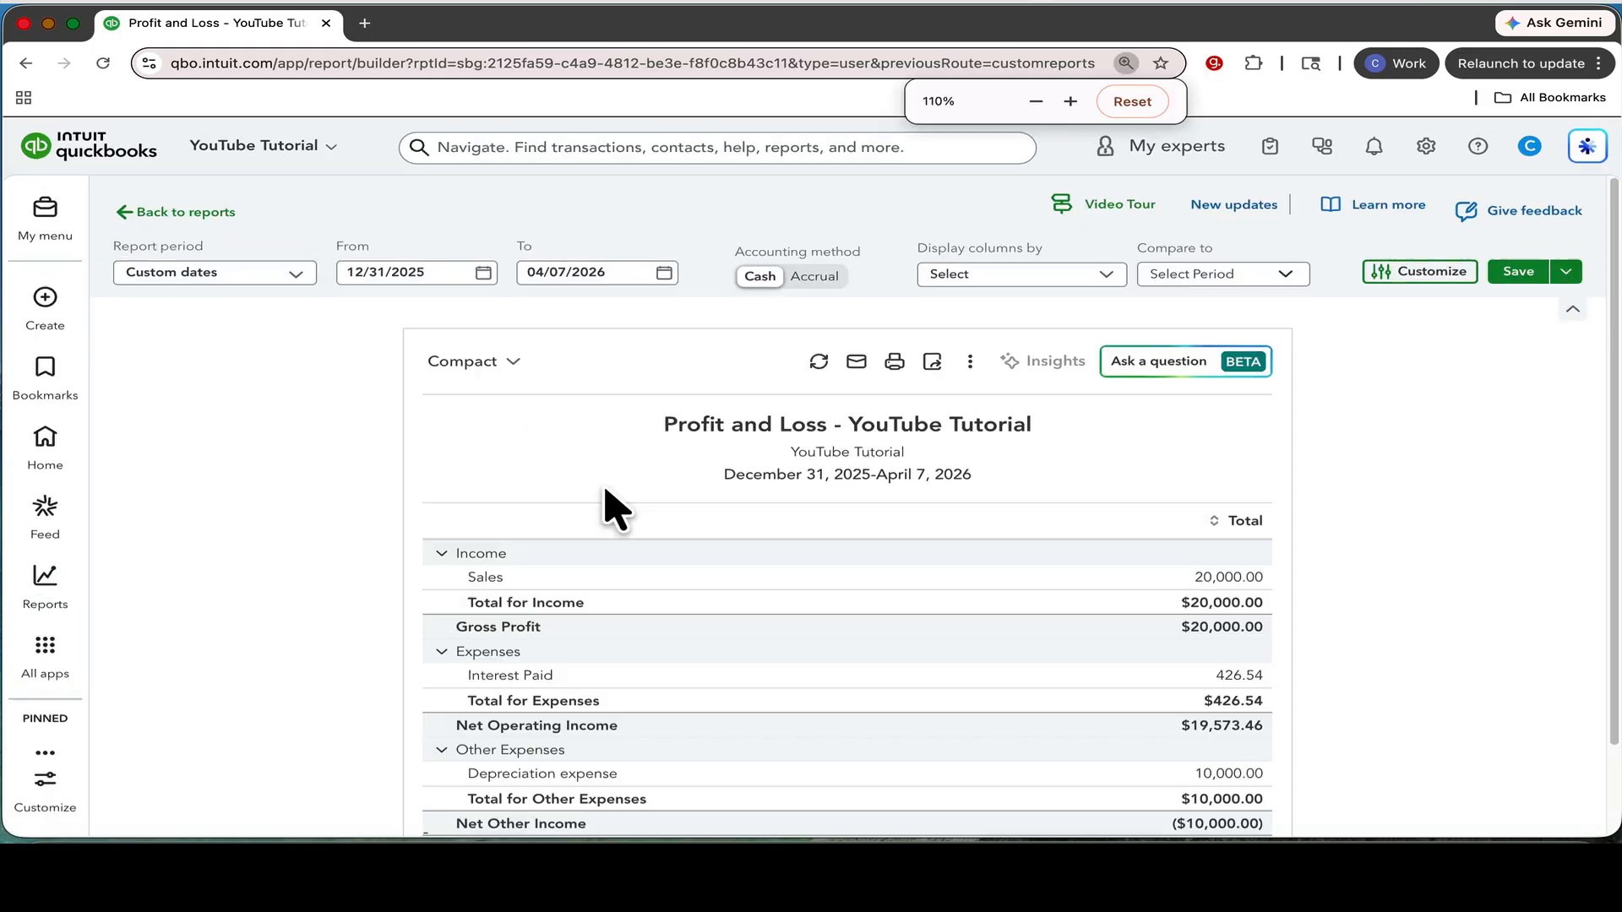
{"action": "scroll", "coordinate": [610, 507], "scroll_direction": "down", "scroll_amount": 3}
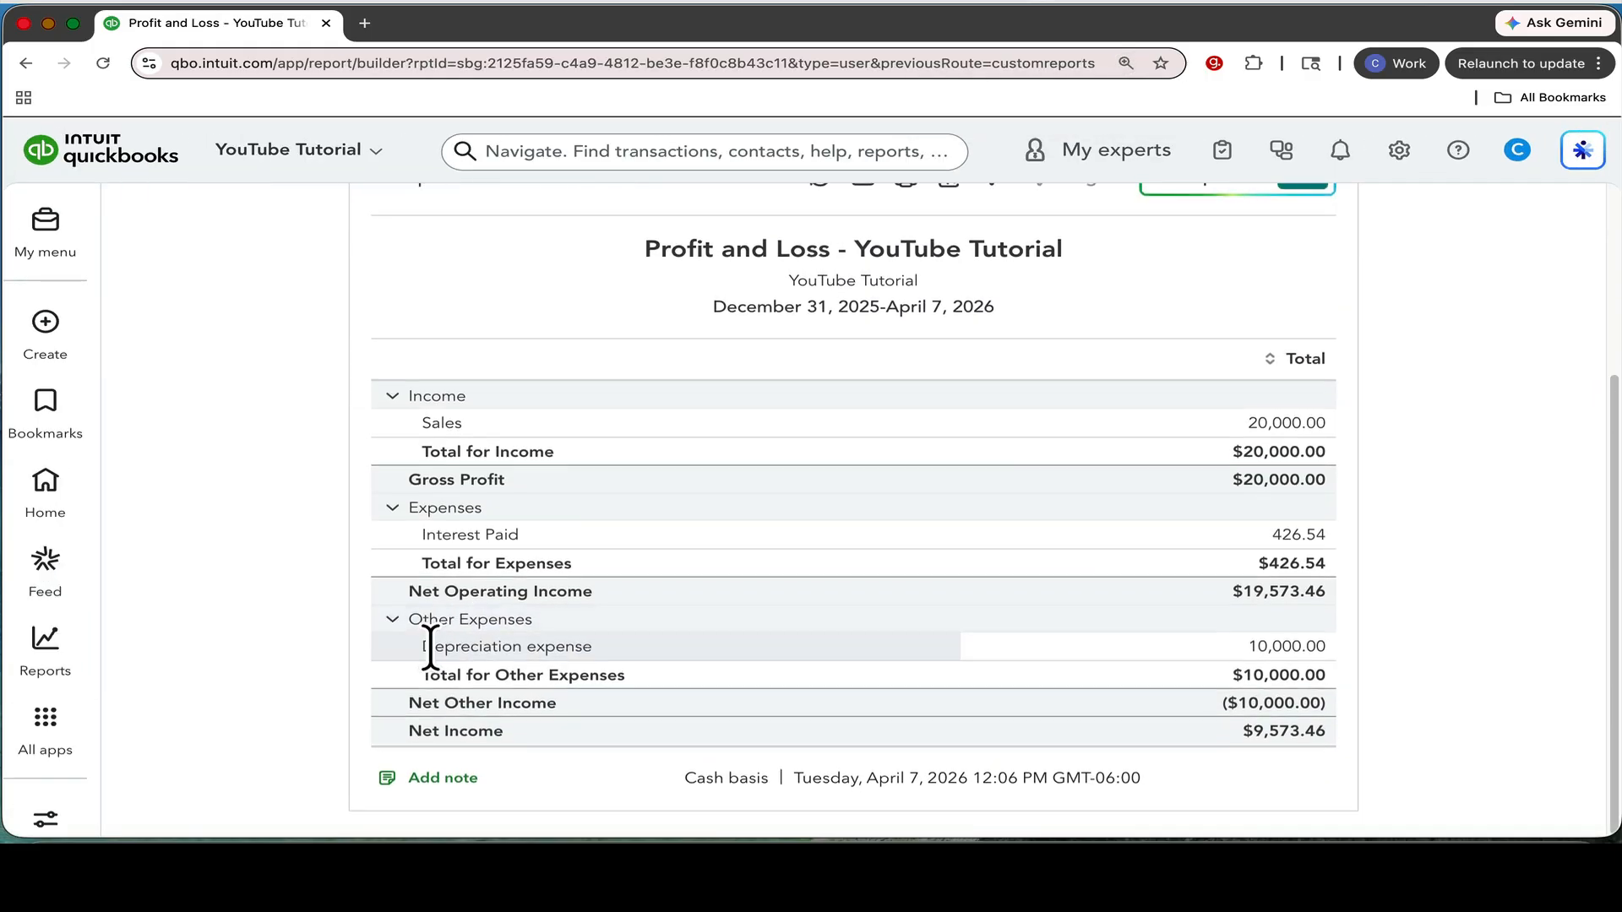
{"action": "left_click_drag", "start_coordinate": [424, 647], "coordinate": [663, 672]}
{"action": "left_click_drag", "start_coordinate": [1243, 648], "coordinate": [1361, 645]}
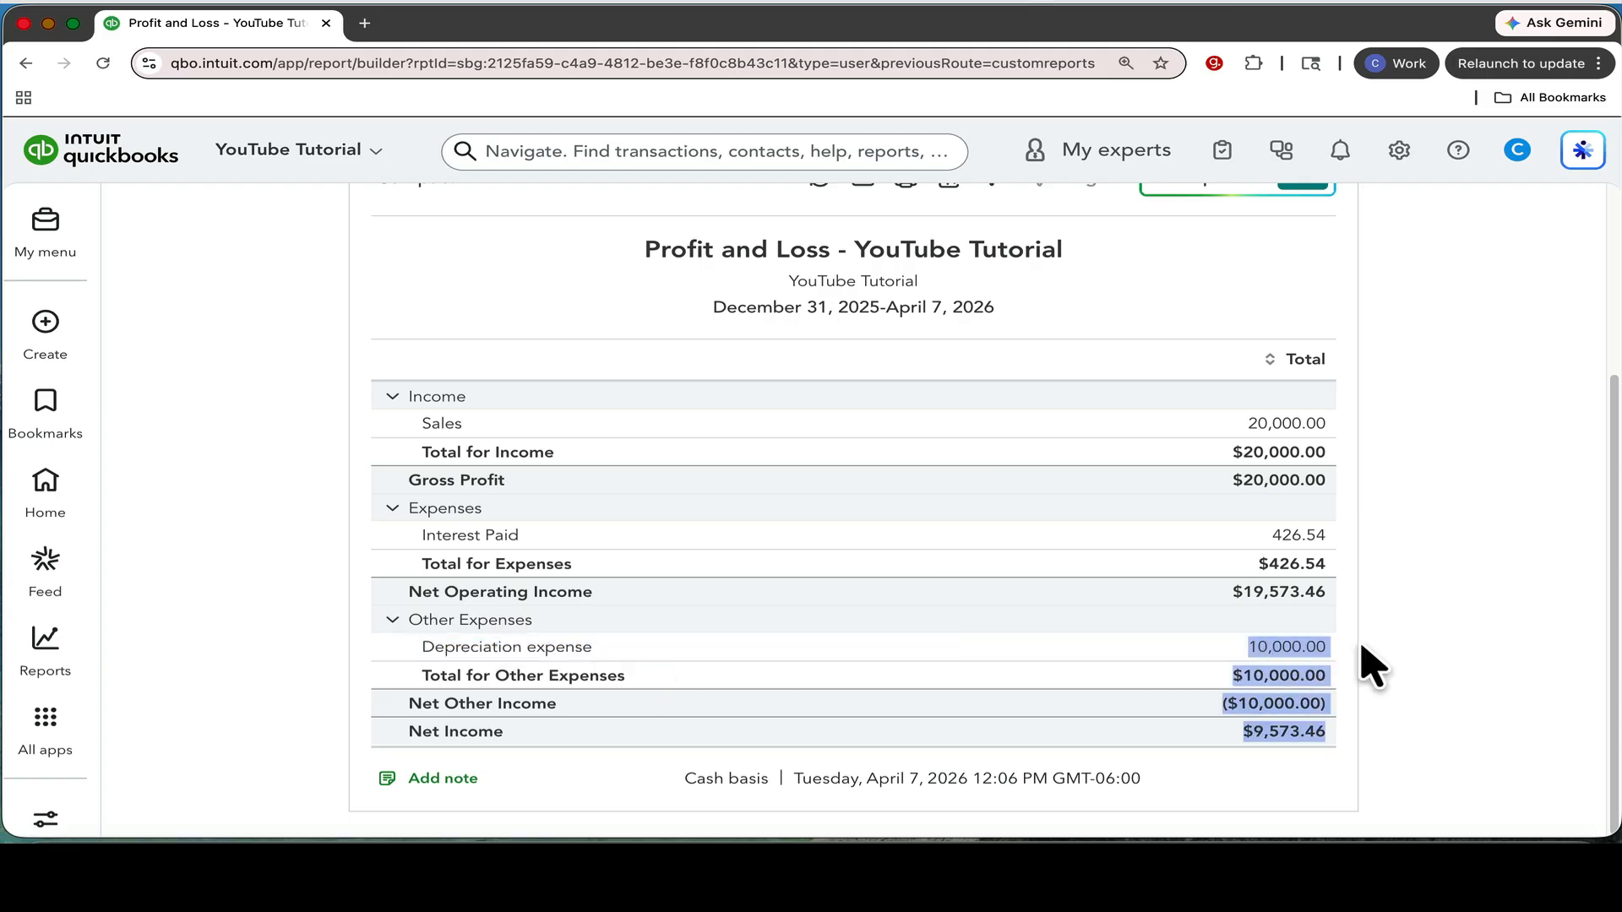
{"action": "left_click", "coordinate": [1414, 610]}
Open the custom report "Balance Sheet - YouTube Tutorial" and examine the Accumulated depreciation line under Fixed Assets.
{"action": "mouse_move", "coordinate": [36, 651]}
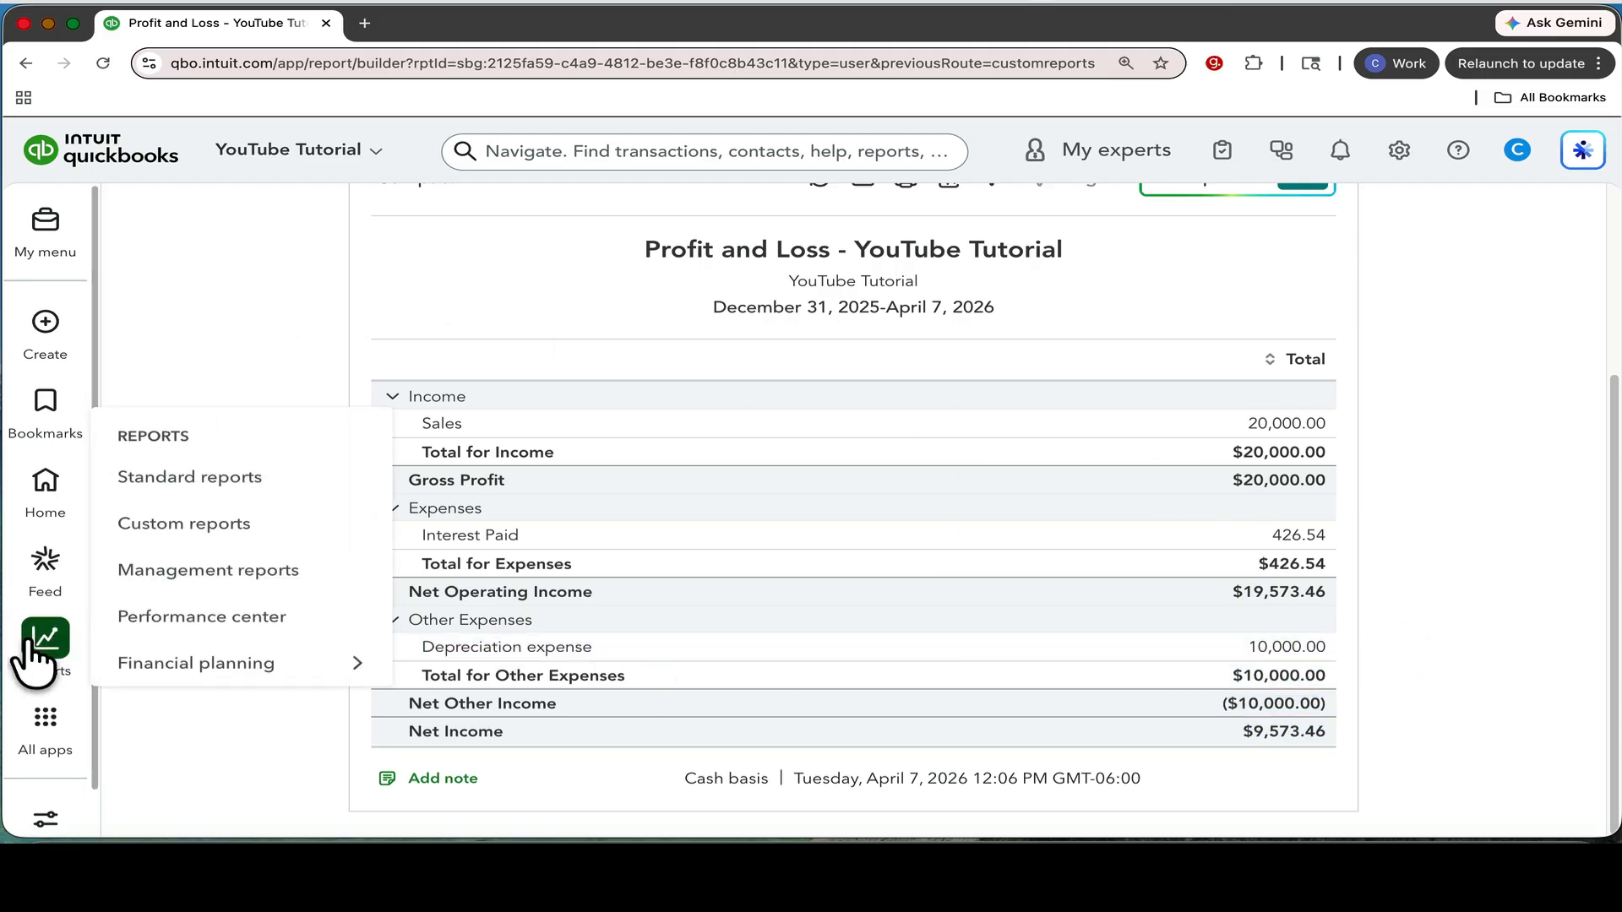
{"action": "left_click", "coordinate": [181, 526]}
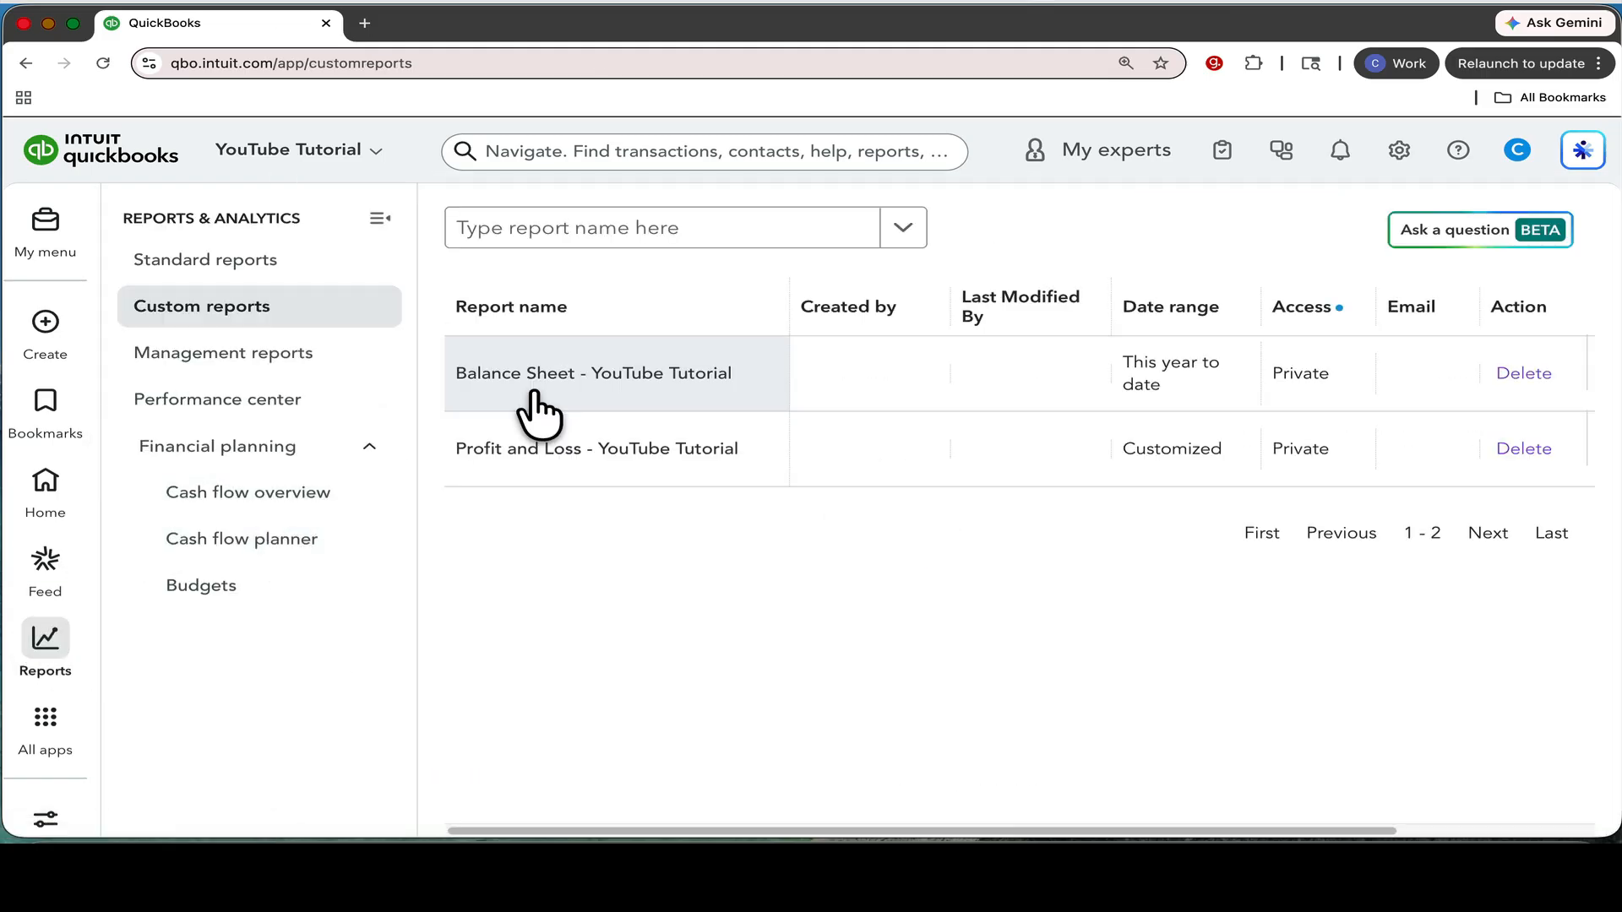
{"action": "left_click", "coordinate": [530, 378]}
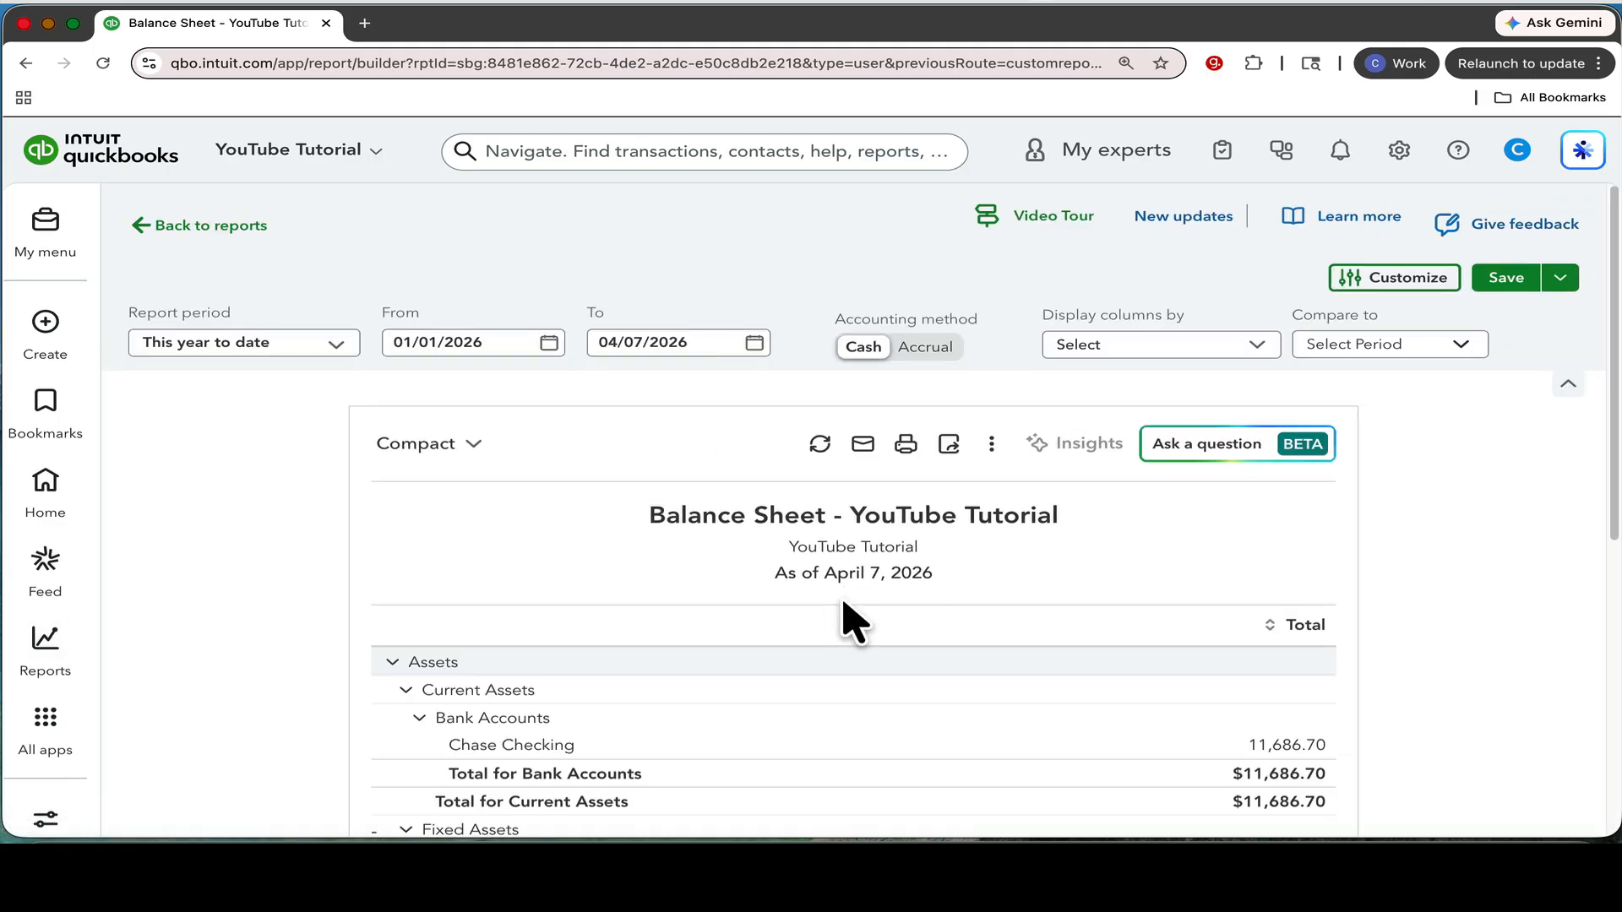
{"action": "scroll", "coordinate": [844, 622], "scroll_direction": "down", "scroll_amount": 5}
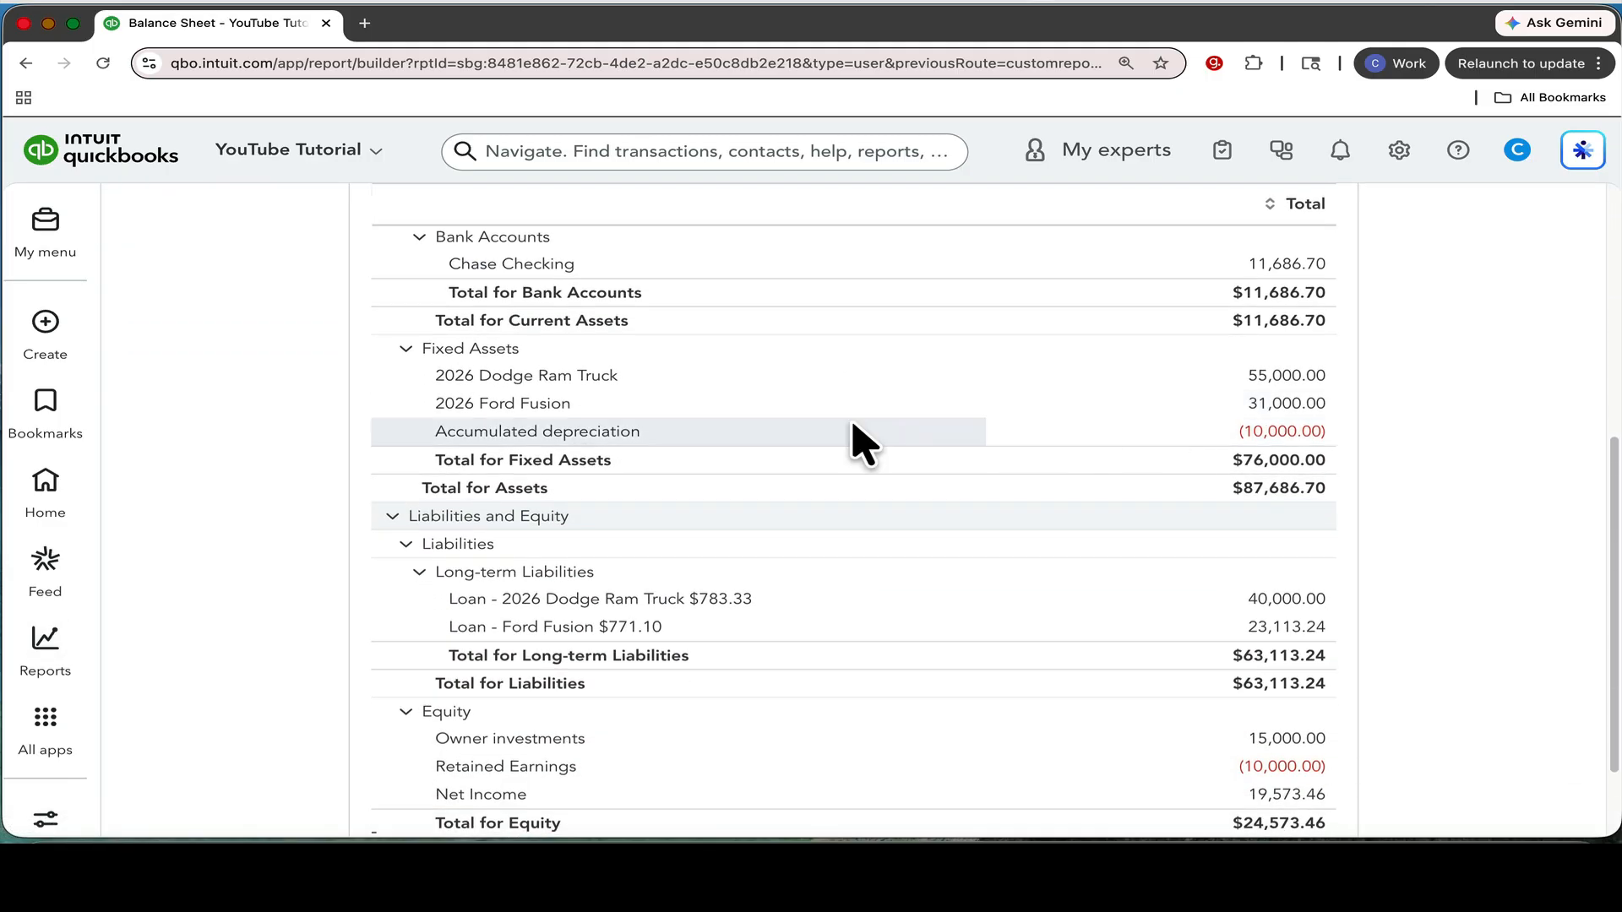
{"action": "left_click_drag", "start_coordinate": [416, 427], "coordinate": [1252, 445]}
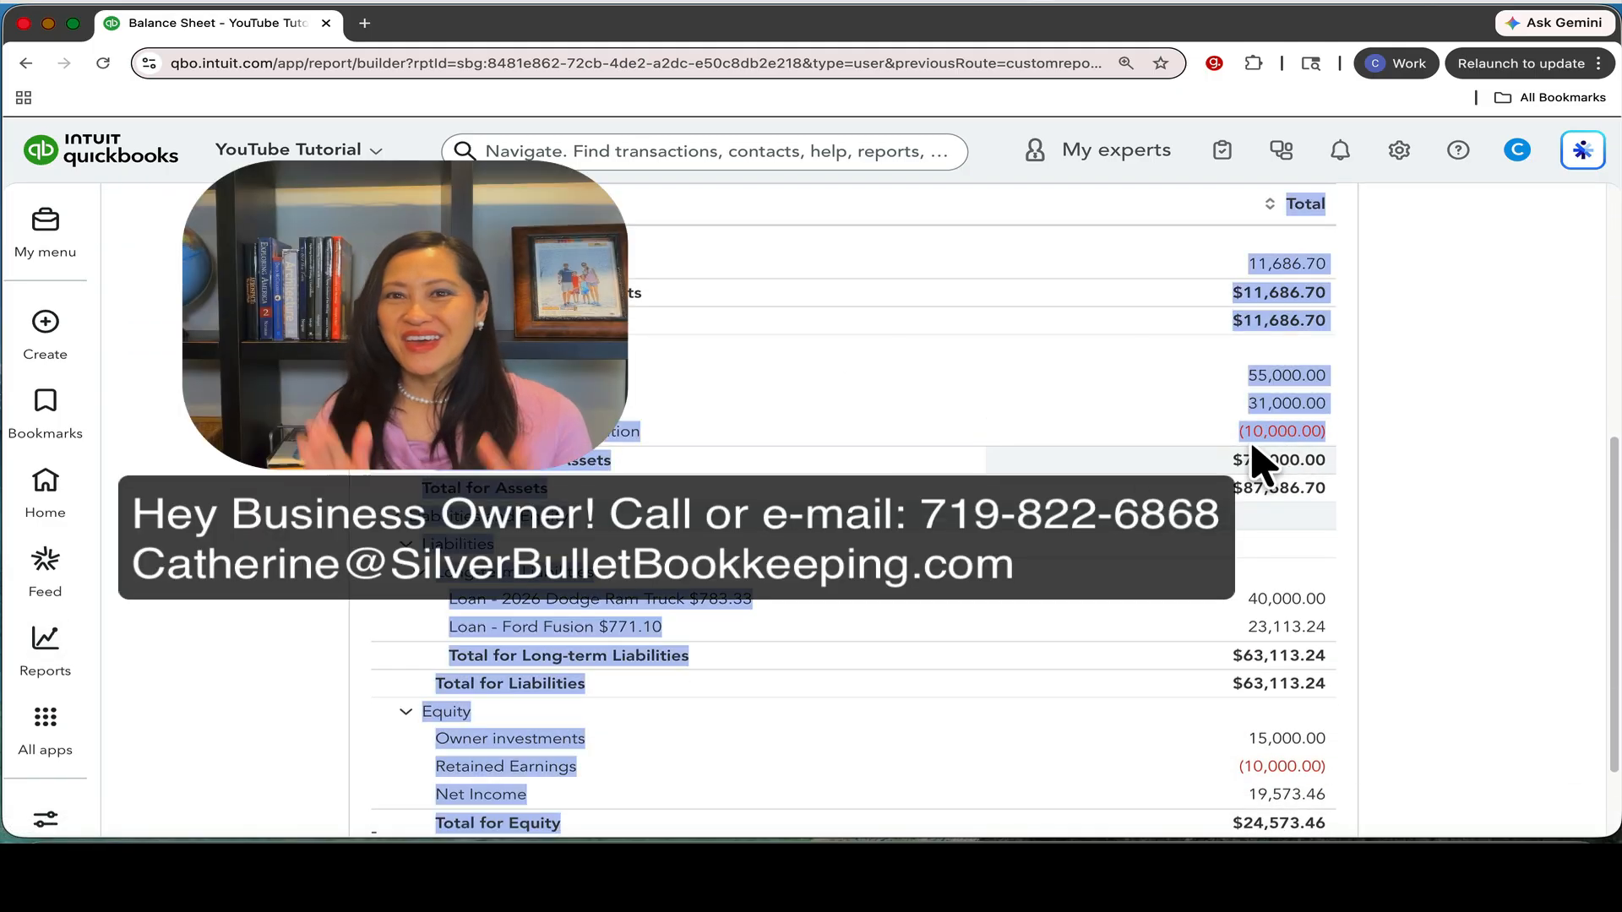
{"action": "left_click", "coordinate": [1392, 448]}
{"action": "scroll", "coordinate": [1392, 449], "scroll_direction": "up", "scroll_amount": 5}
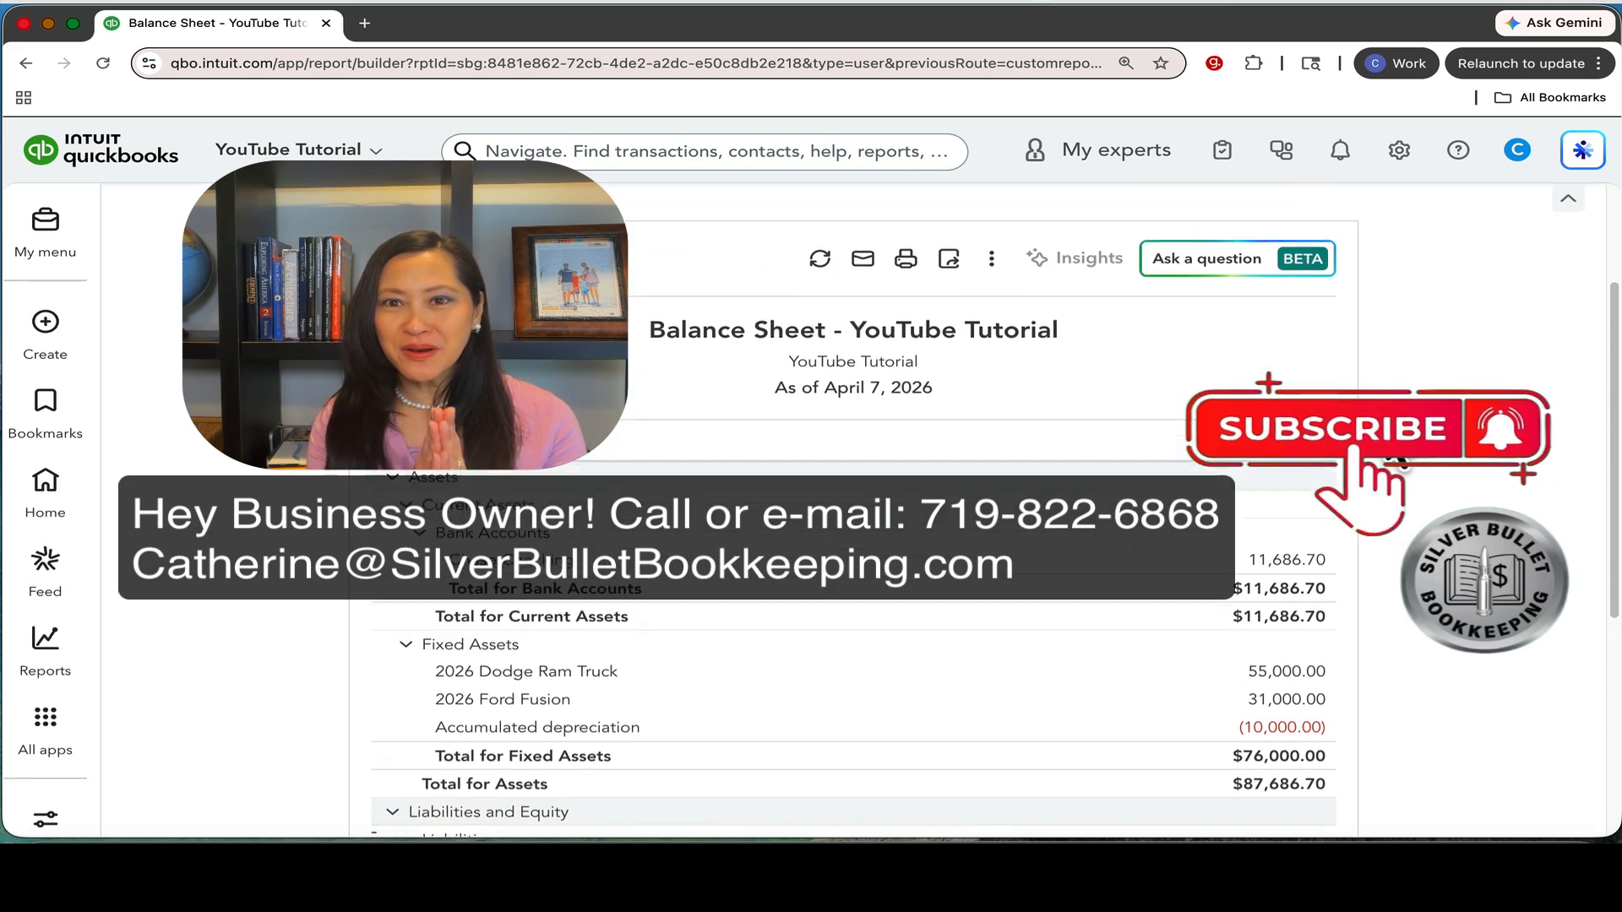